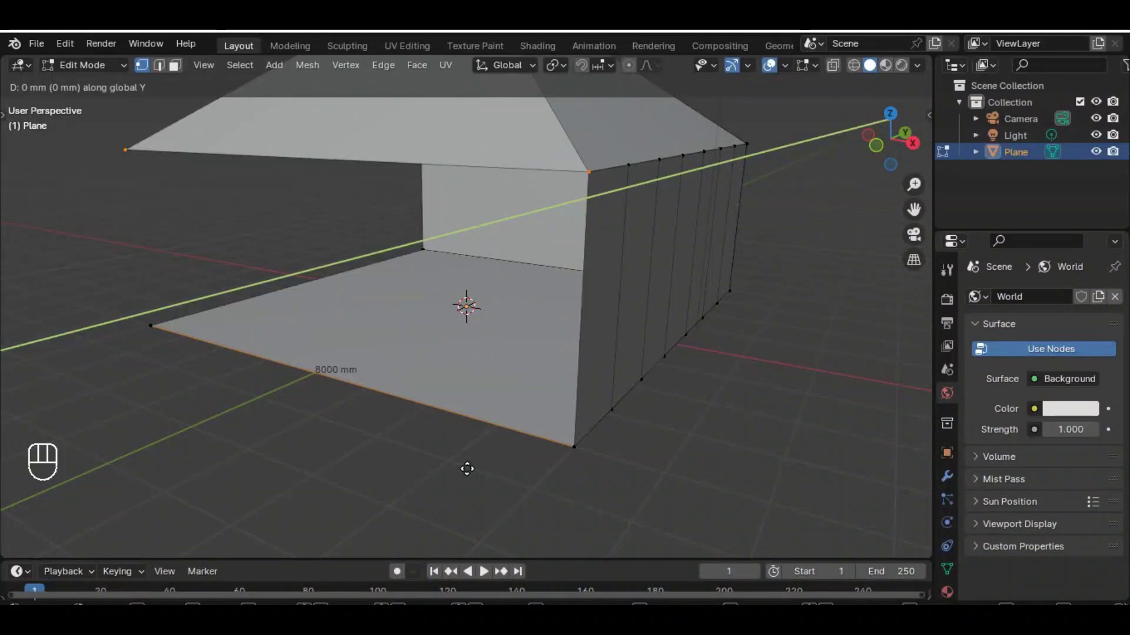
Duplicate the upper and lower edges of the open -Y side by -1000 mm along Y and fill a face between the copies
type("1000")
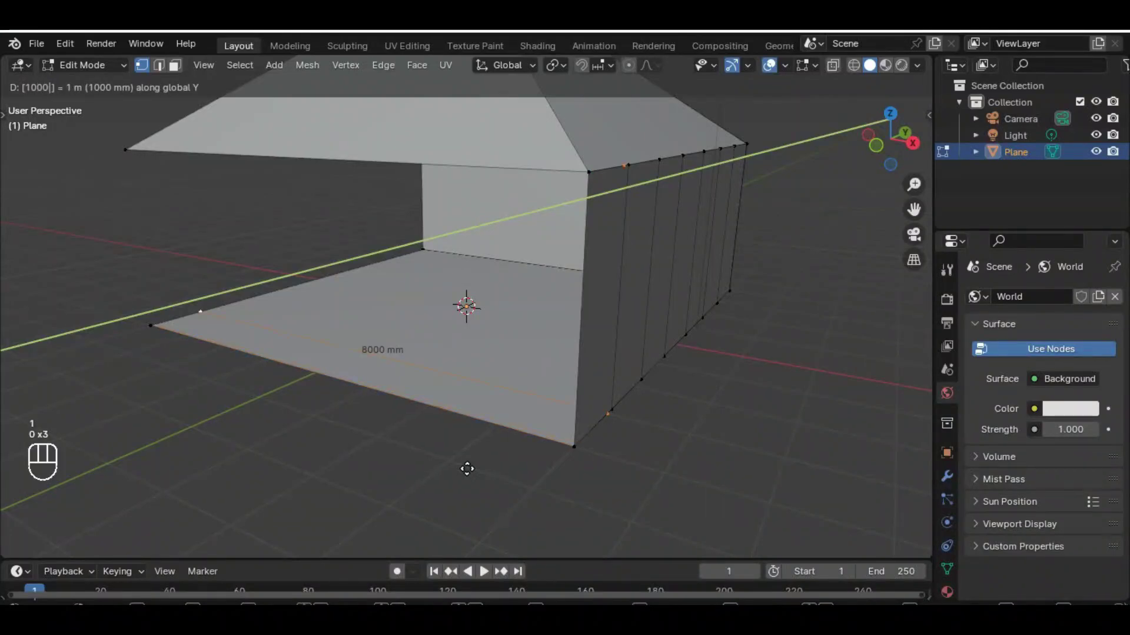
key("Return")
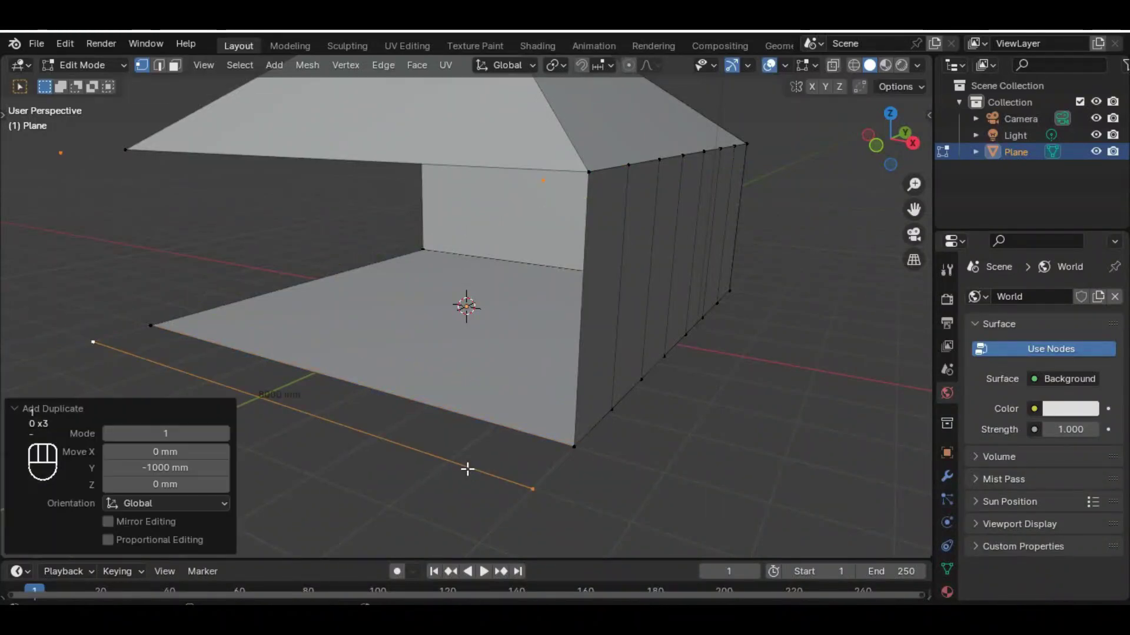
key("f")
middle_click_drag(511, 497, 462, 504)
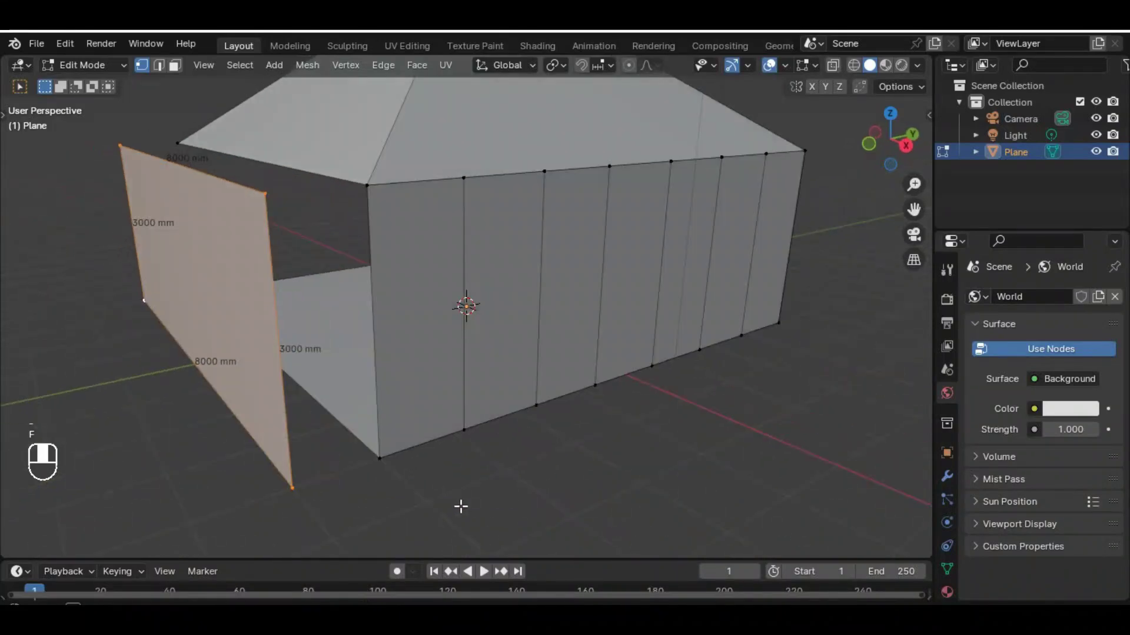
Move the new wall face 1000 mm along Y so it closes the open side of the house, and deselect it
key("g")
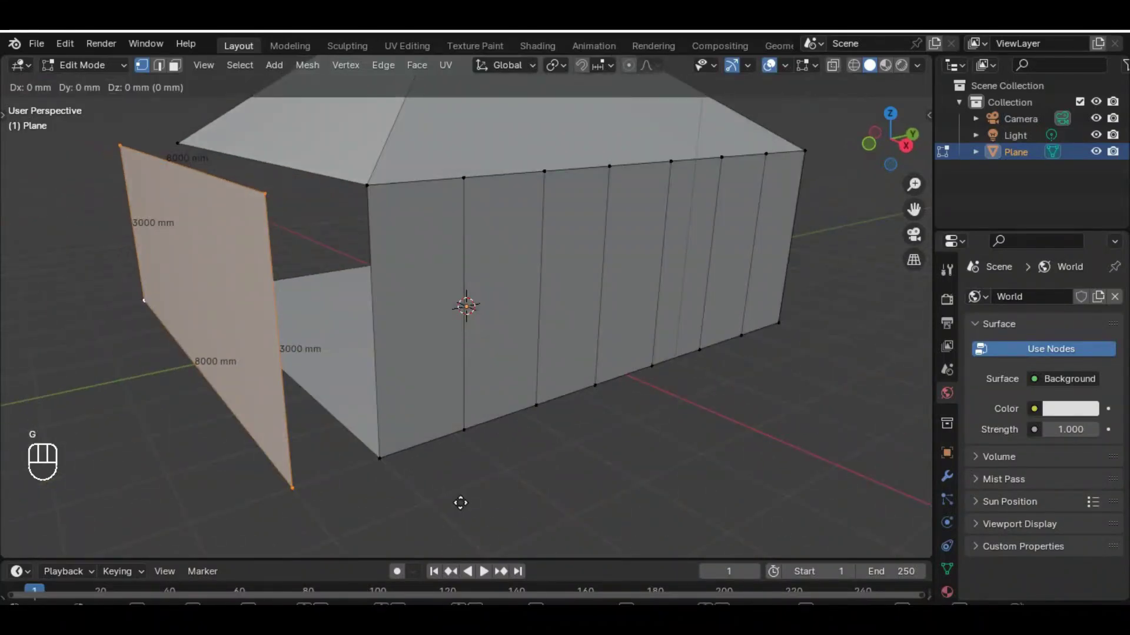
type("y1000")
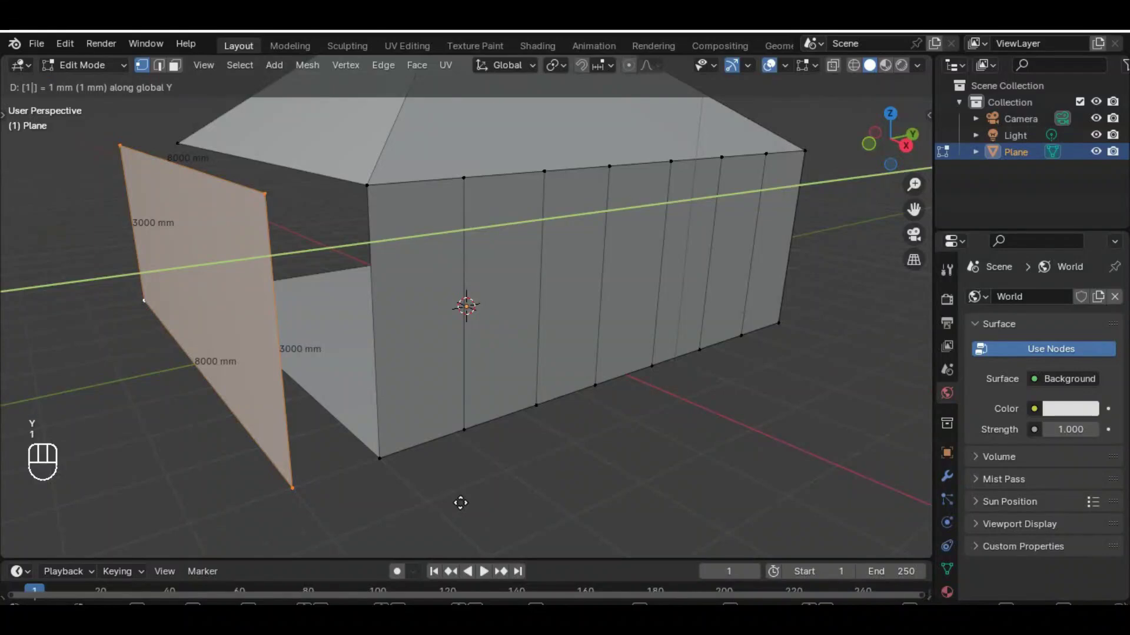
left_click(461, 503)
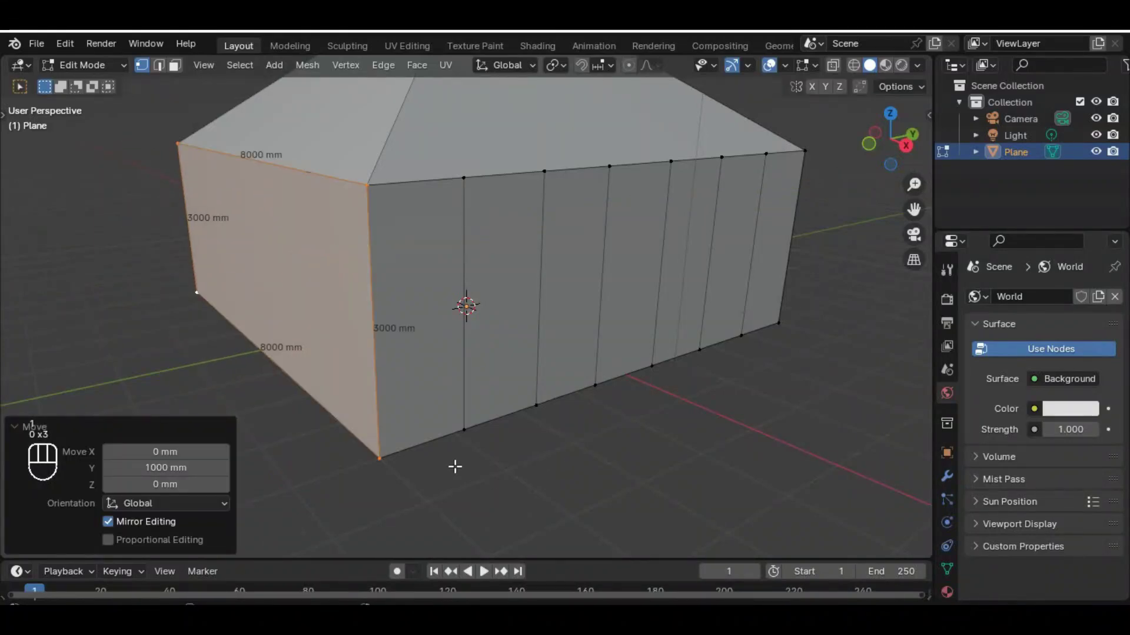
left_click(455, 466)
Duplicate the upper and lower edges of the open -X side by -1000 mm along X and fill a face between the copies
middle_click_drag(277, 440, 547, 444)
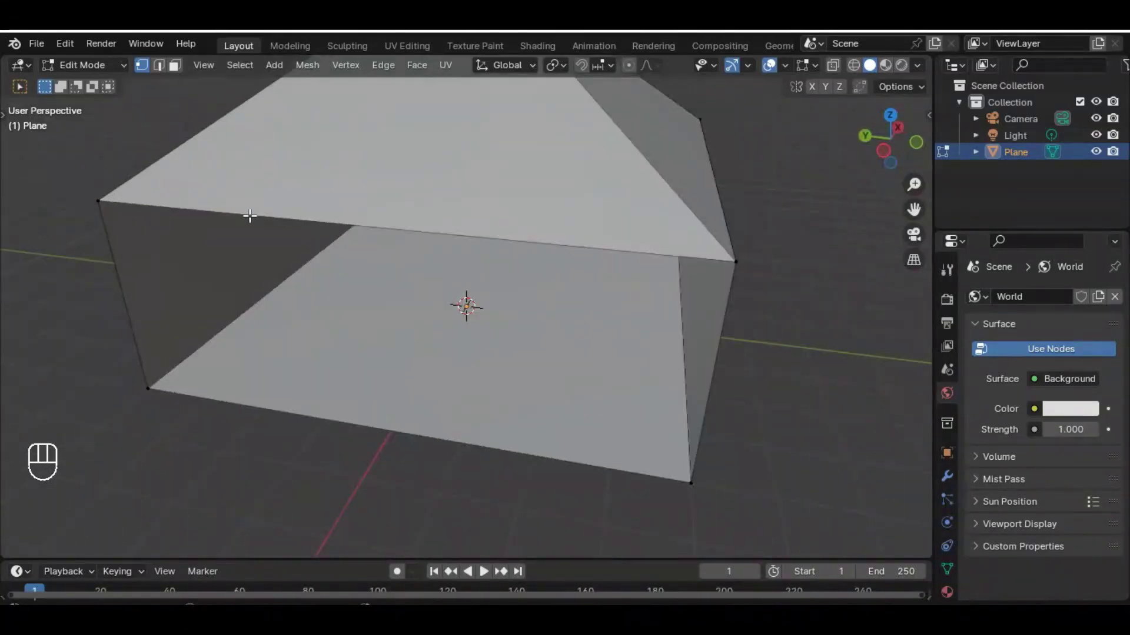
left_click(159, 65)
left_click(364, 234)
left_click(361, 431, "shift")
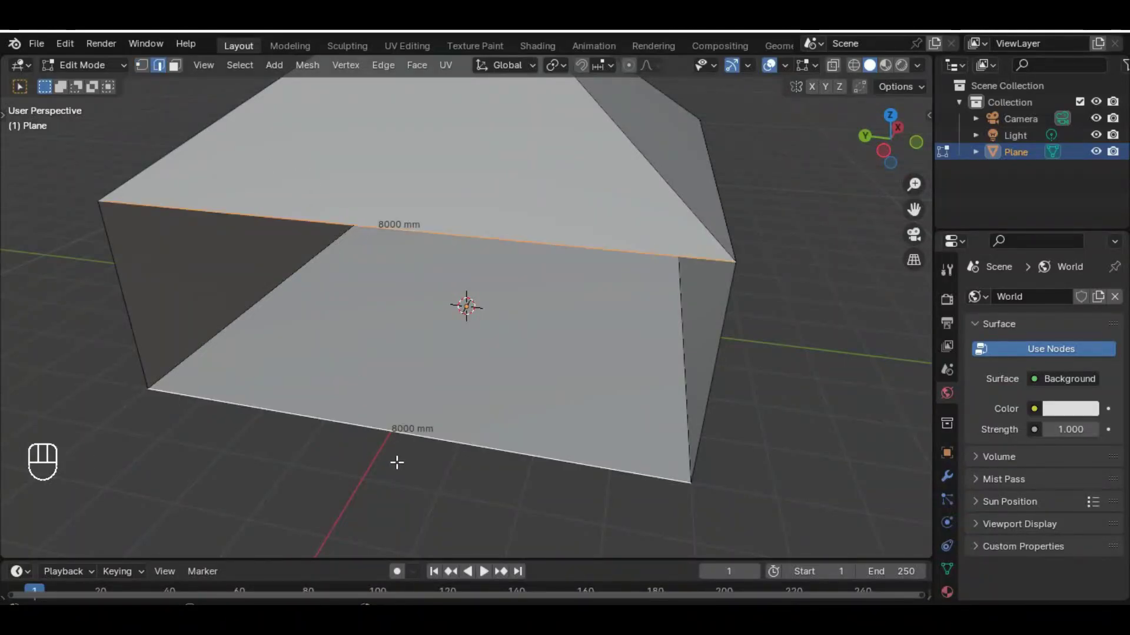
key("shift+d")
type("x1000-")
left_click(396, 463)
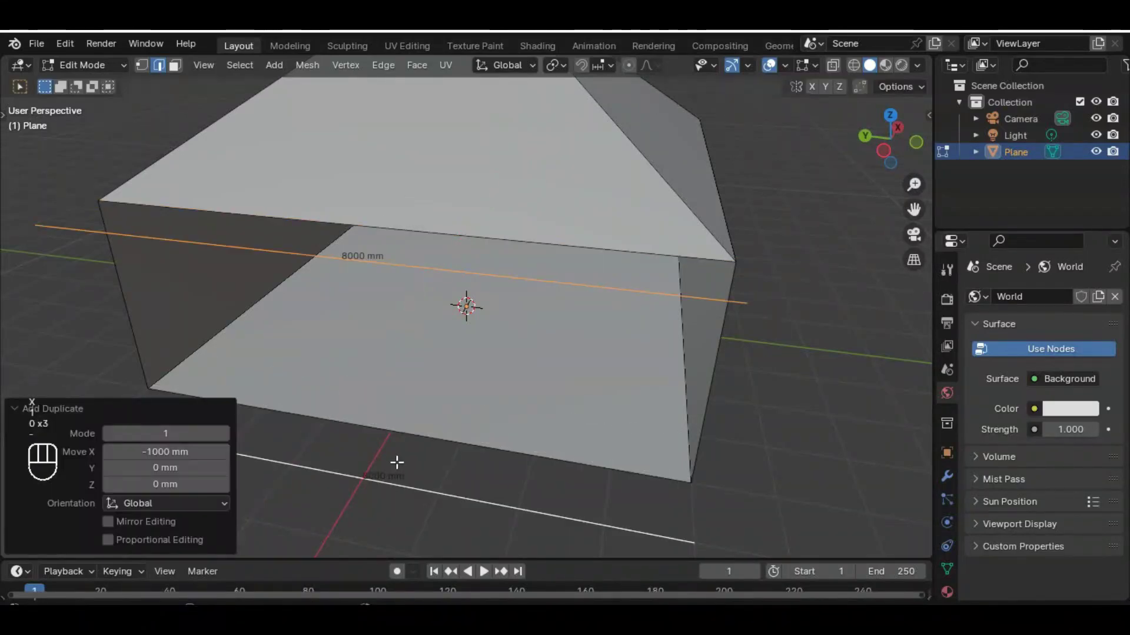
key("f")
Move the new -X wall face 1000 mm along X onto the house opening and deselect it
type("gx1000")
left_click(834, 436)
left_click(836, 432)
Try a vertical loop cut near the middle of the plain -Y wall with a slide factor of -0.055, and undo it
middle_click_drag(836, 432, 557, 348)
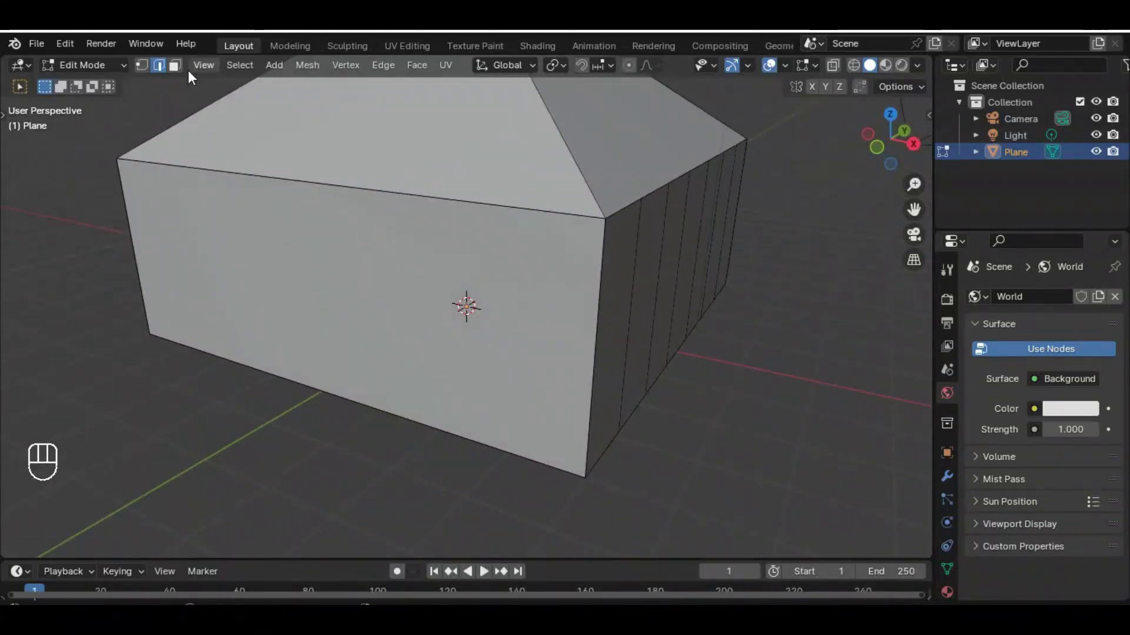
left_click(268, 189)
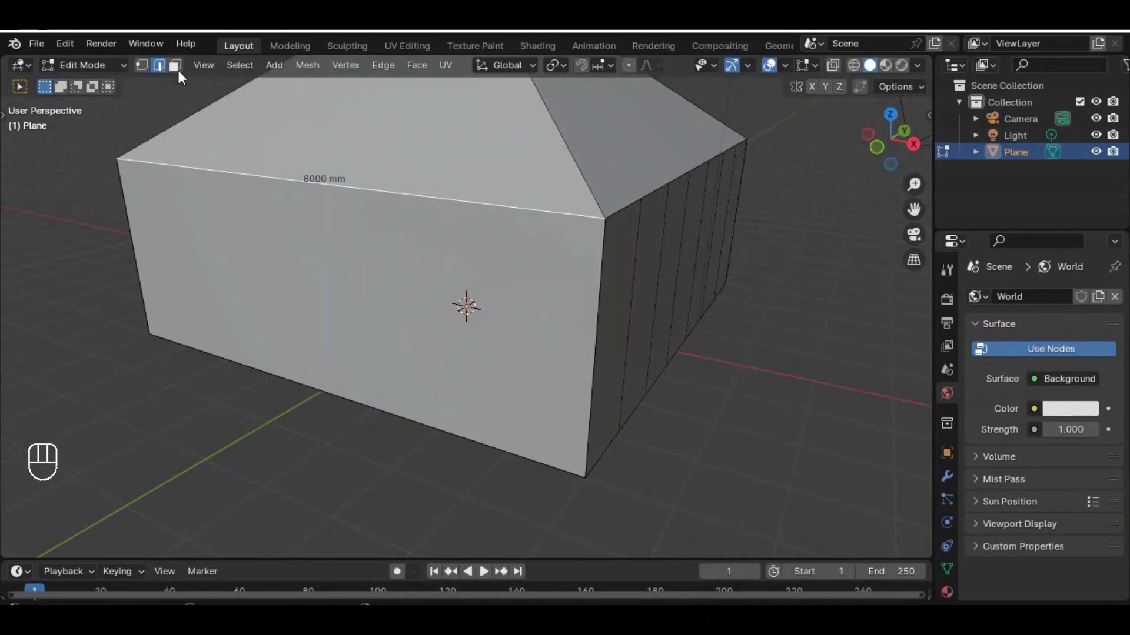
middle_click_drag(311, 369, 330, 267)
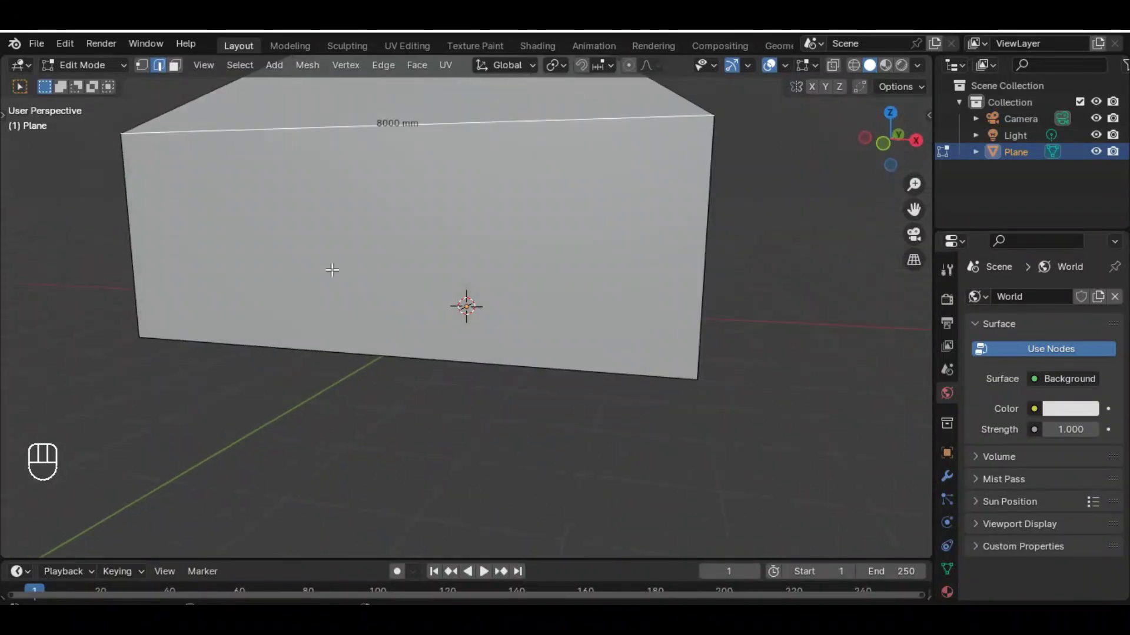
key("ctrl+e")
left_click(308, 223)
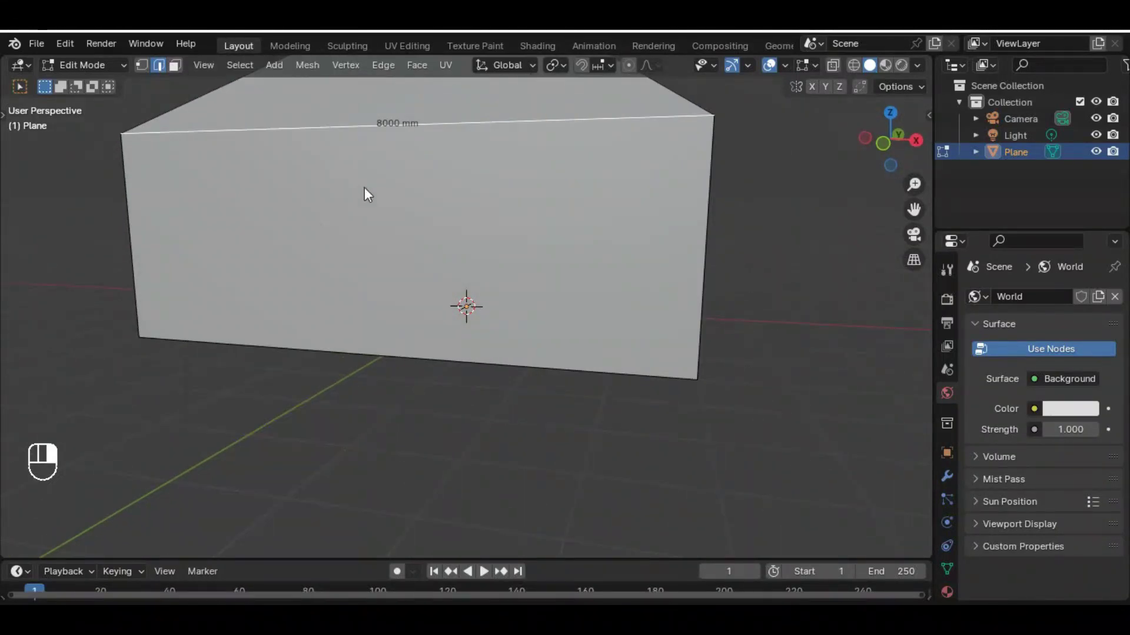
left_click(401, 140)
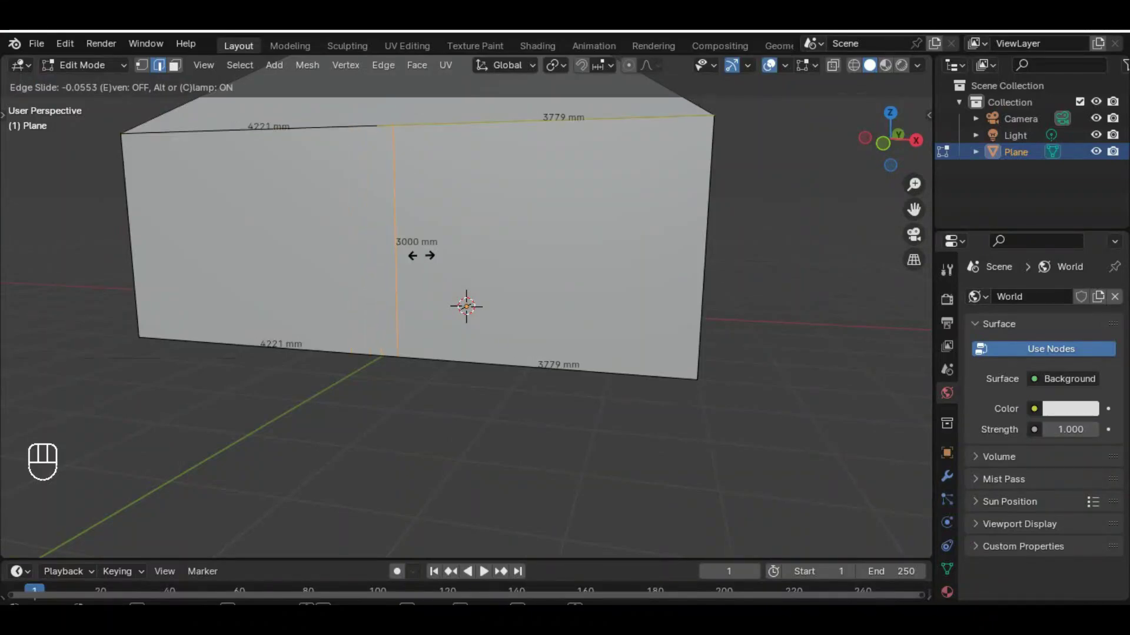
left_click(421, 255)
middle_click_drag(260, 345, 313, 383)
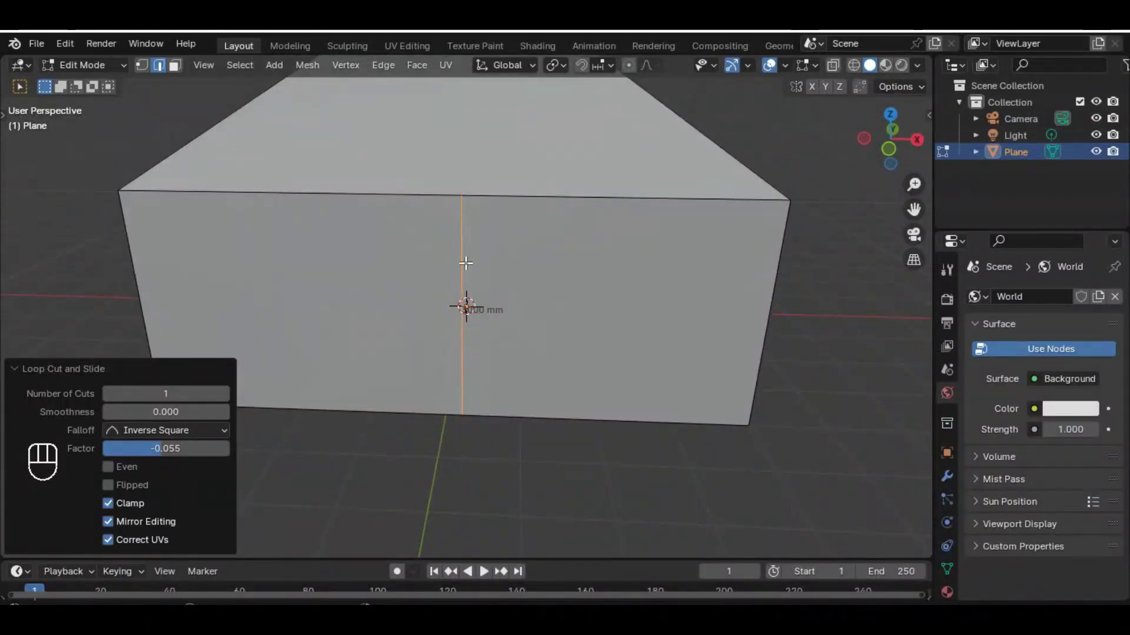
left_click(444, 447)
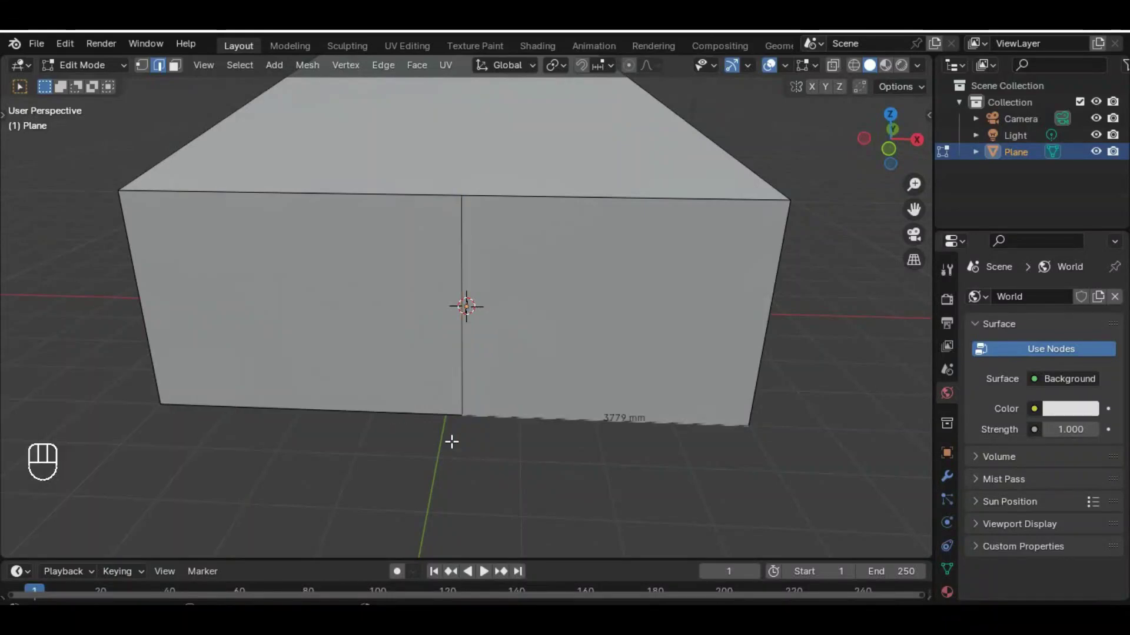
key("ctrl+z")
key("ctrl+z")
Check the widths of the fourth and second panels of the divided wall by selecting their faces
middle_click_drag(810, 472, 611, 463)
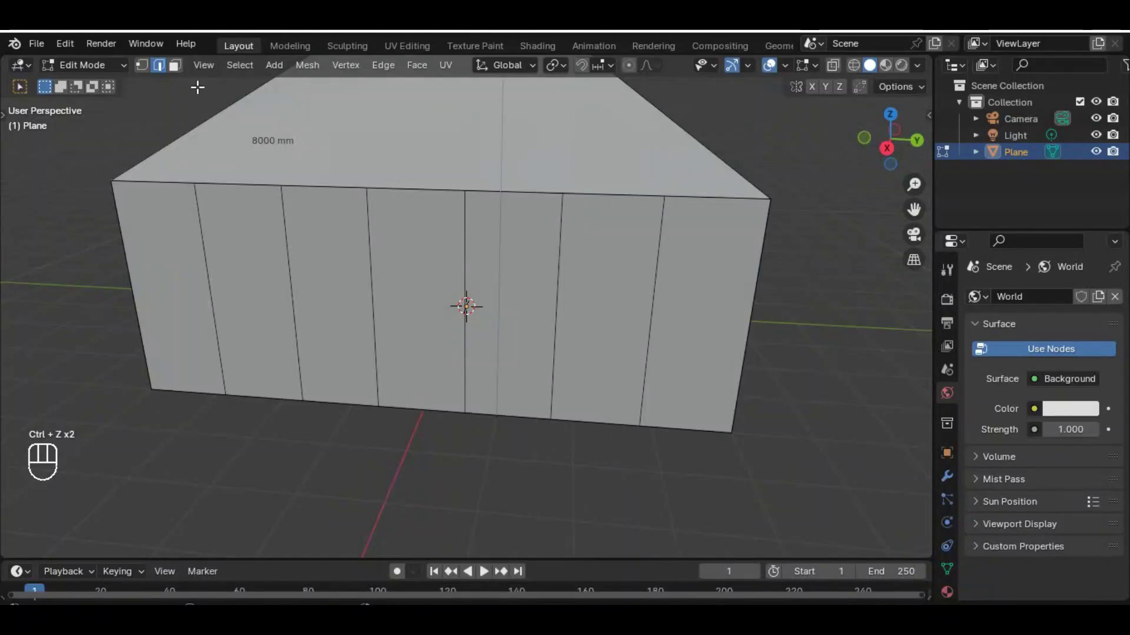
left_click(175, 64)
left_click(395, 267)
middle_click_drag(383, 372, 134, 214)
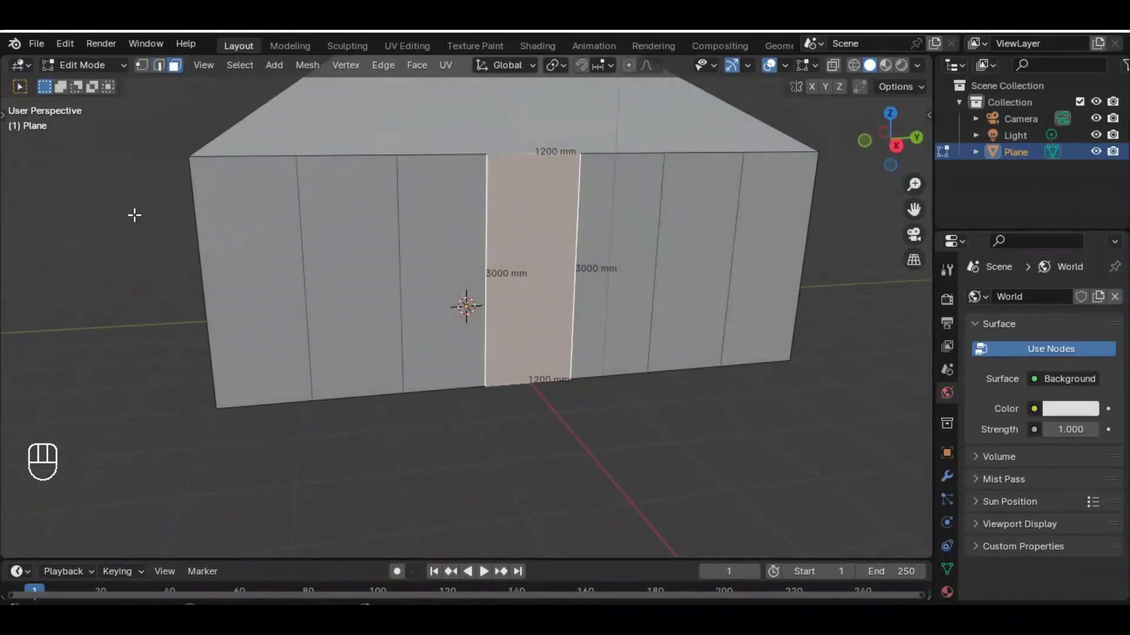
left_click(316, 235)
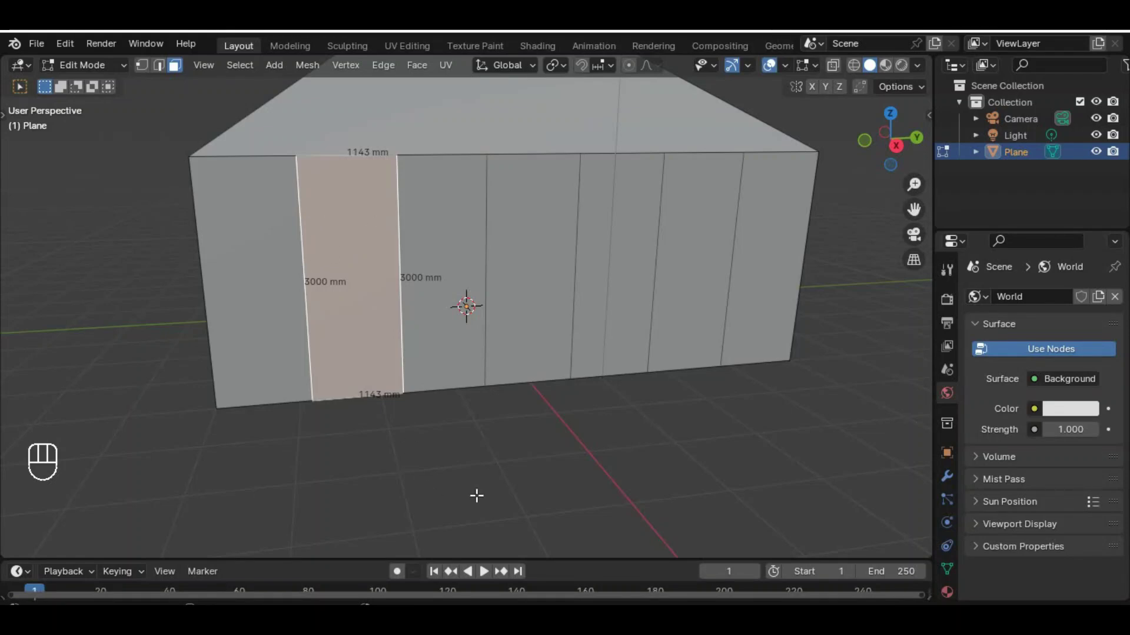
Switch to Calculator and compute 5 × 225
key("alt+Tab")
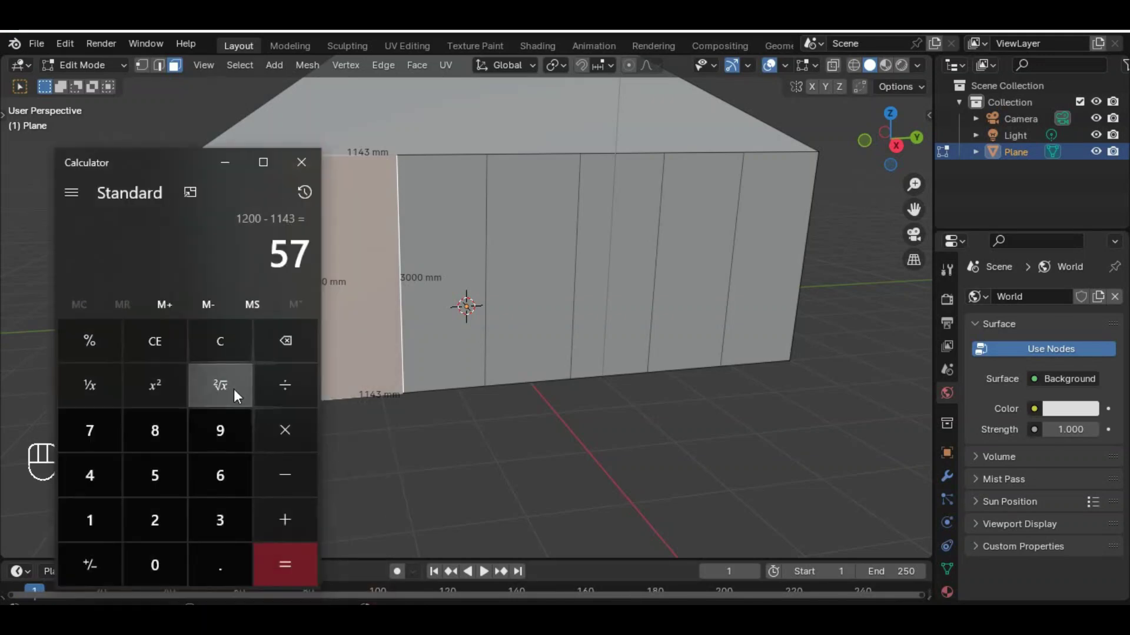
left_click(287, 351)
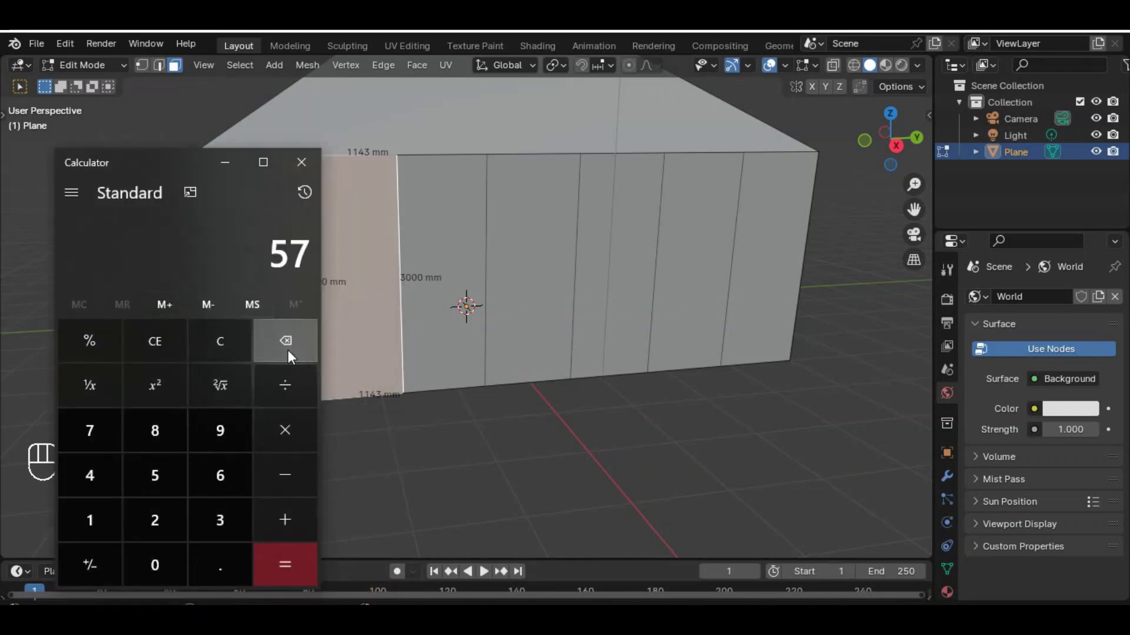
left_click(157, 489)
left_click(271, 436)
double_click(161, 504)
left_click(162, 482)
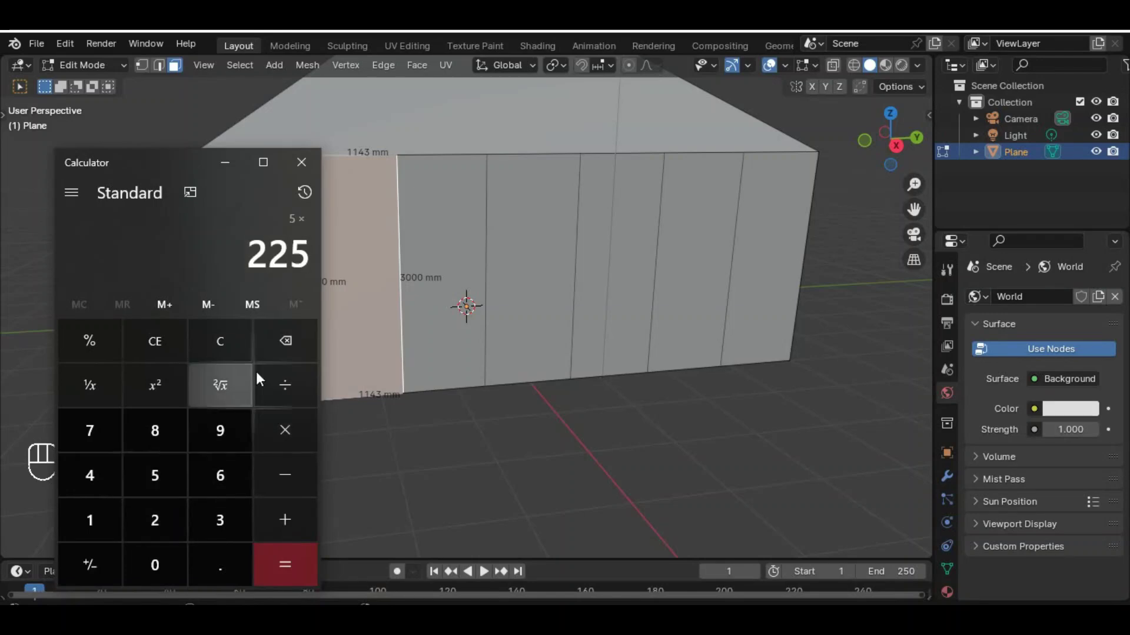
left_click(270, 542)
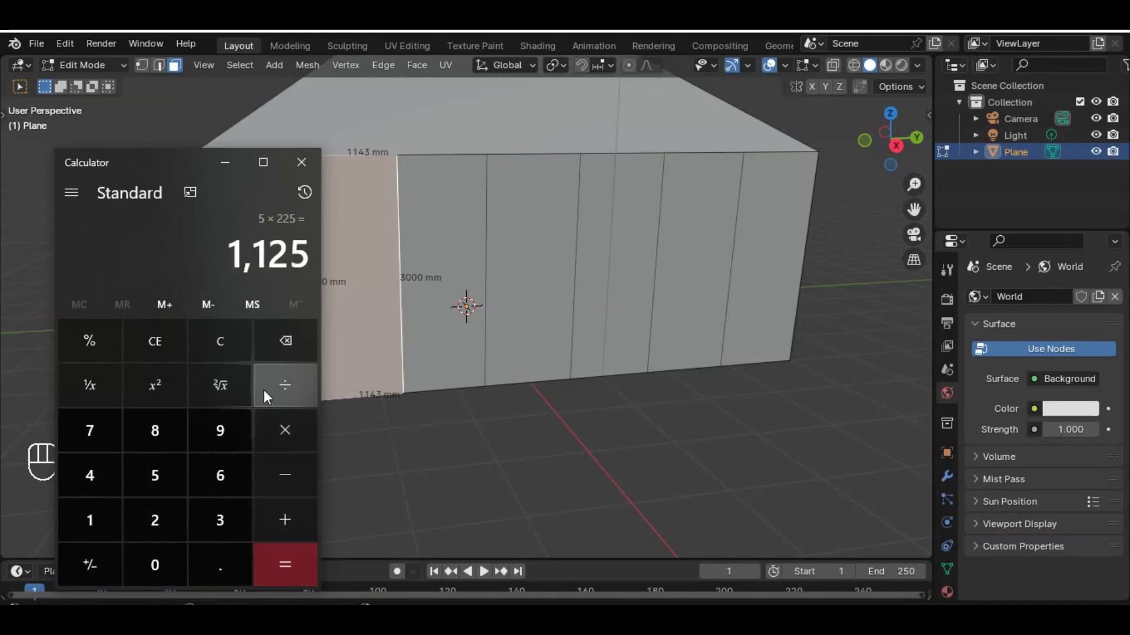
Compute 4 × 225 and close Calculator to return to Blender
left_click(282, 352)
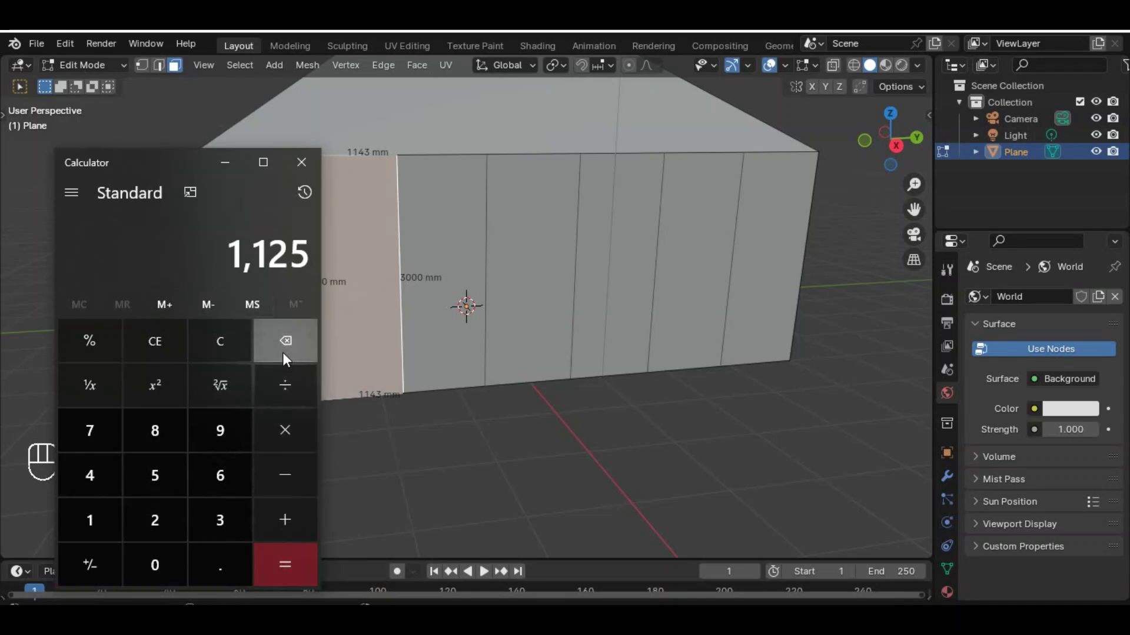
left_click(90, 475)
left_click(285, 430)
double_click(168, 512)
left_click(167, 486)
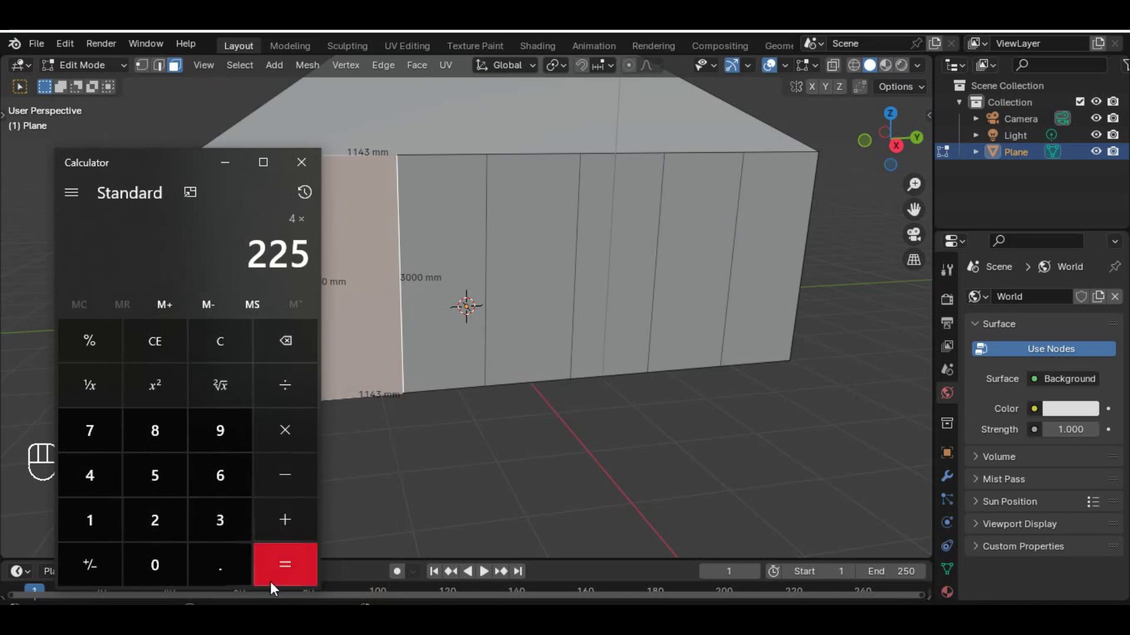
left_click(276, 564)
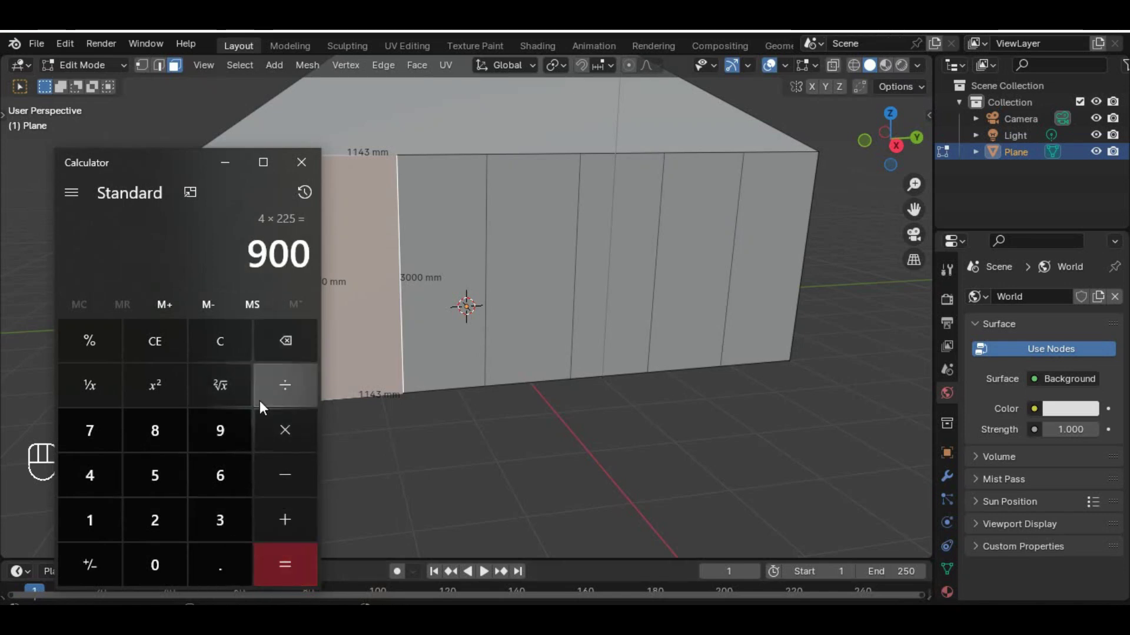
left_click(301, 162)
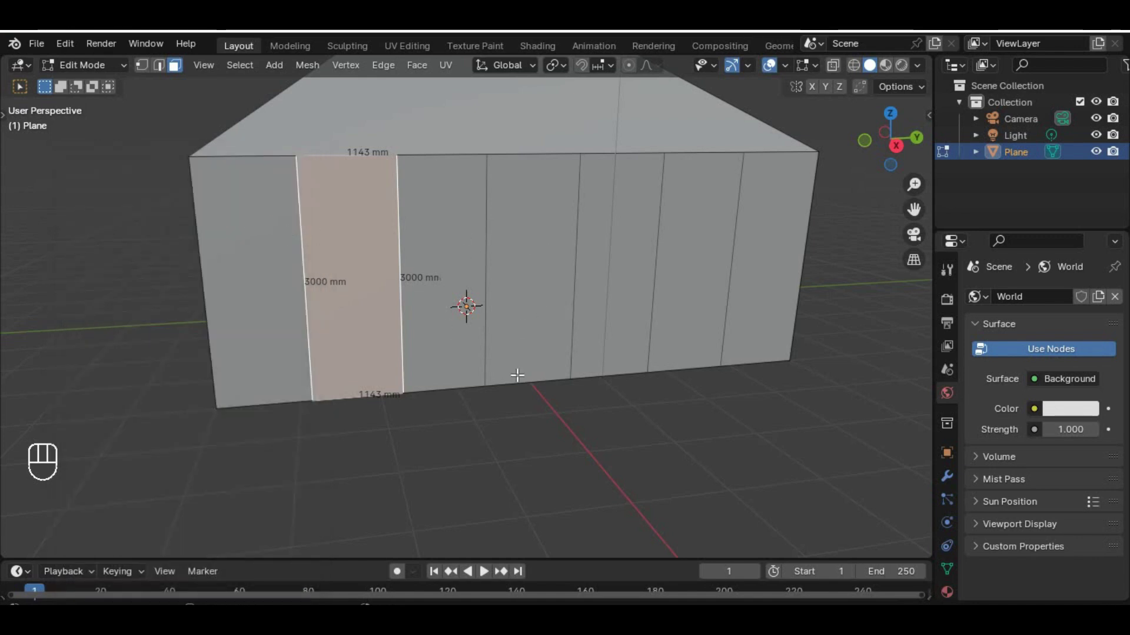
Add a horizontal loop cut across the panelled wall, try an edge slide of -2100, and cancel the slide to leave the cut at mid-height
left_click(511, 278)
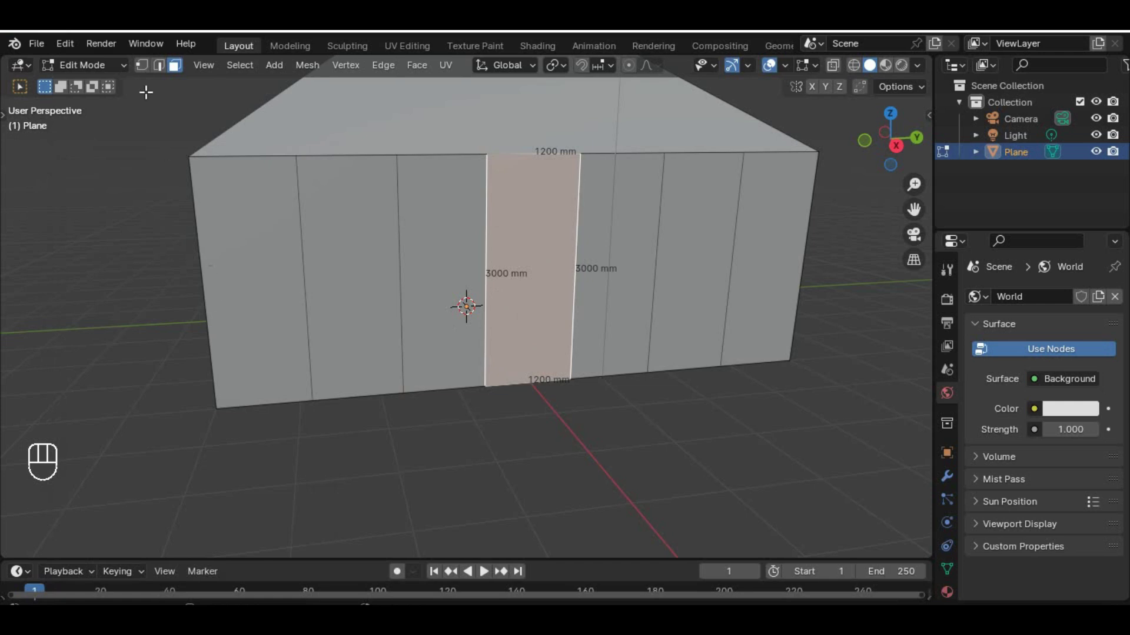
left_click(157, 65)
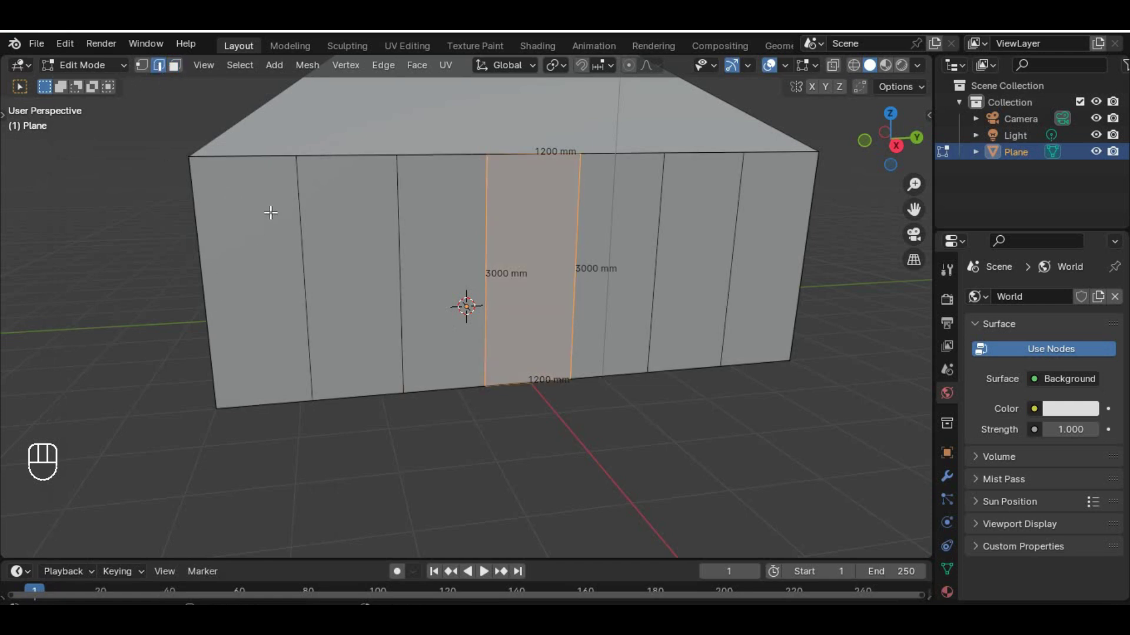
key("ctrl+e")
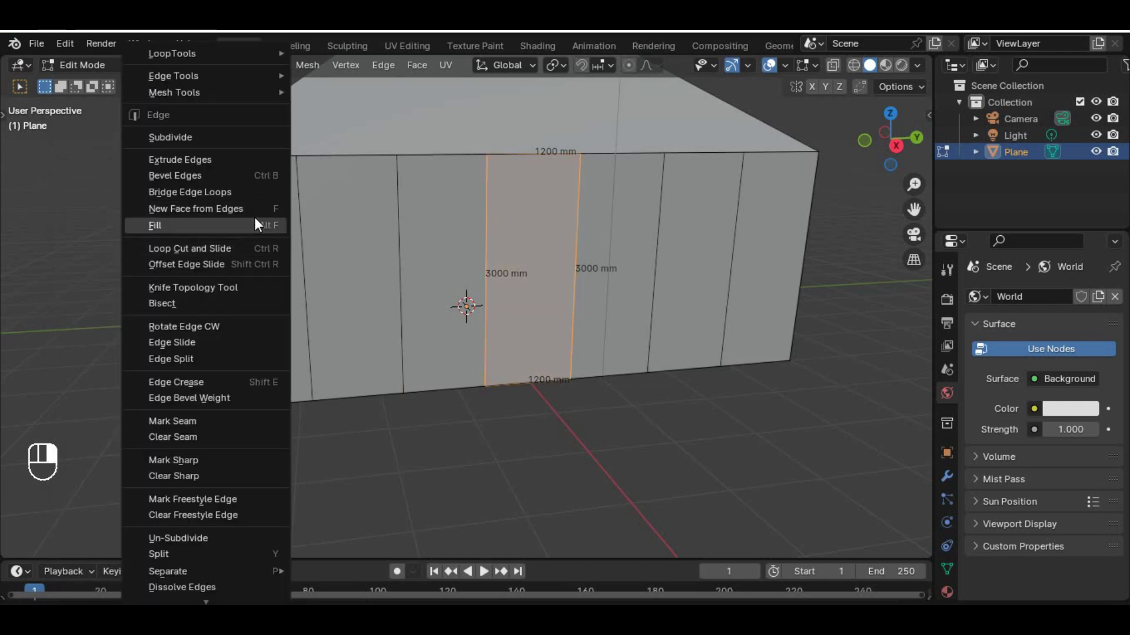
left_click(235, 282)
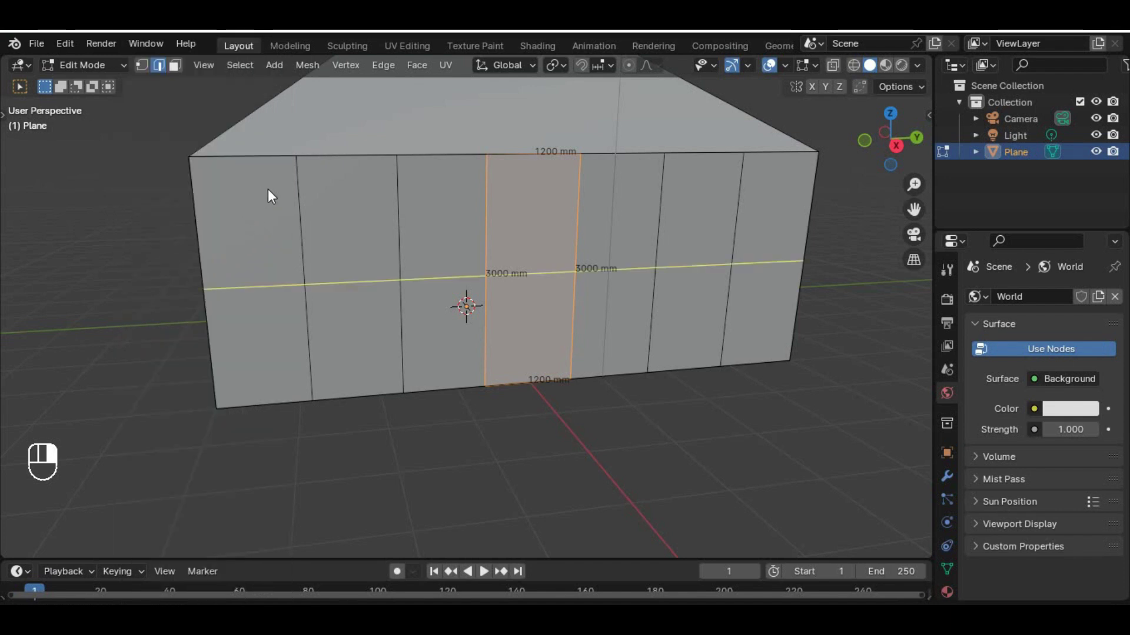
left_click(334, 226)
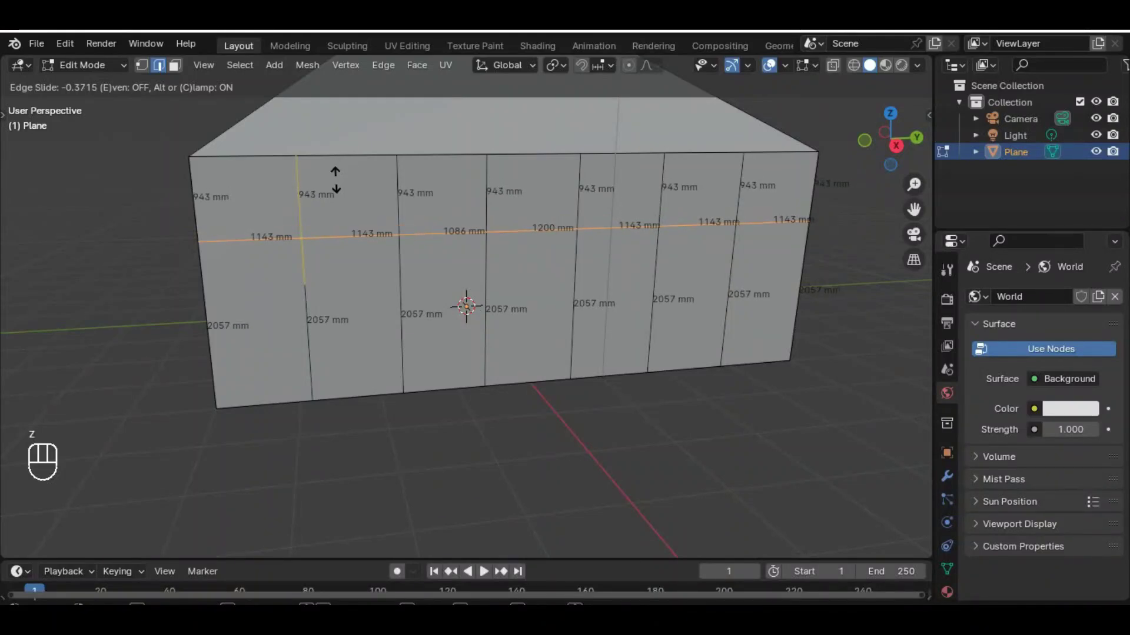
type("2")
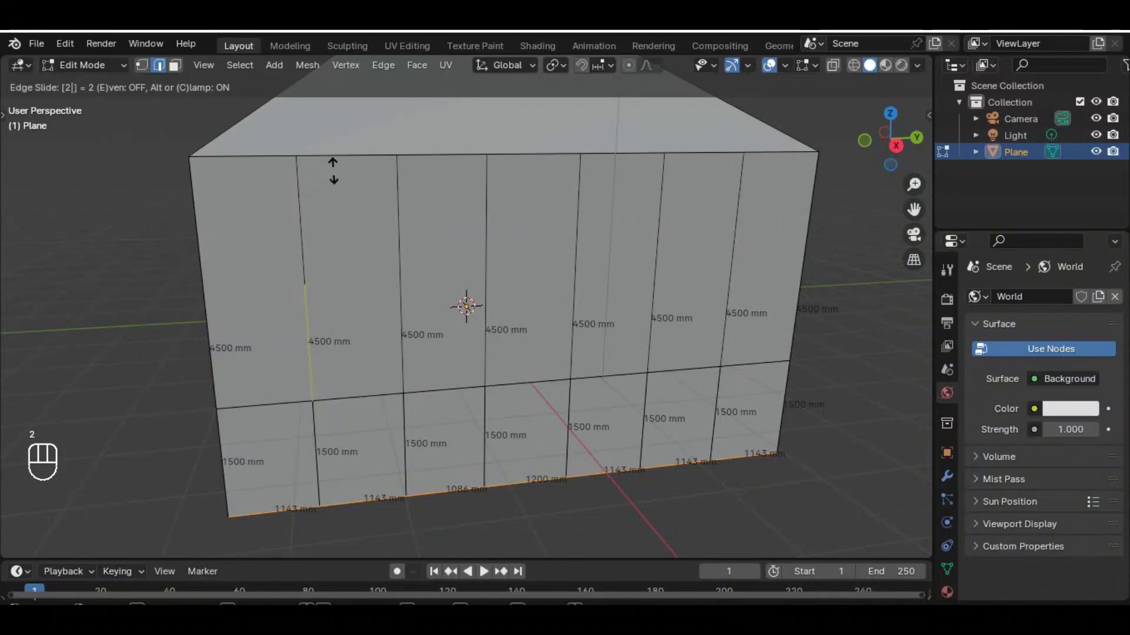
type("100-")
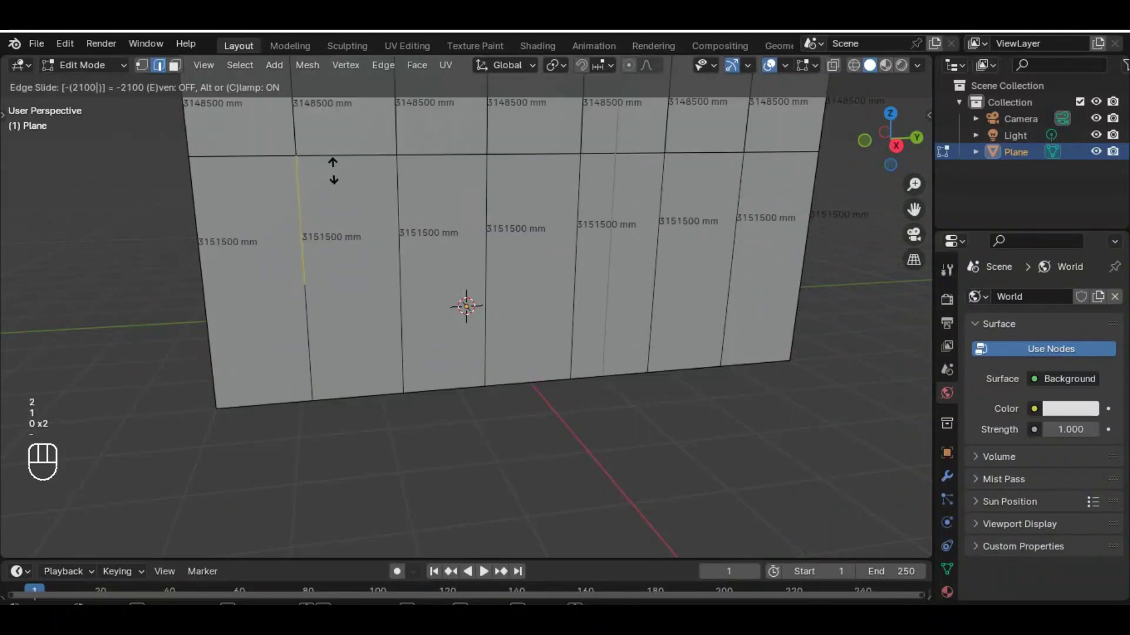
right_click(333, 170)
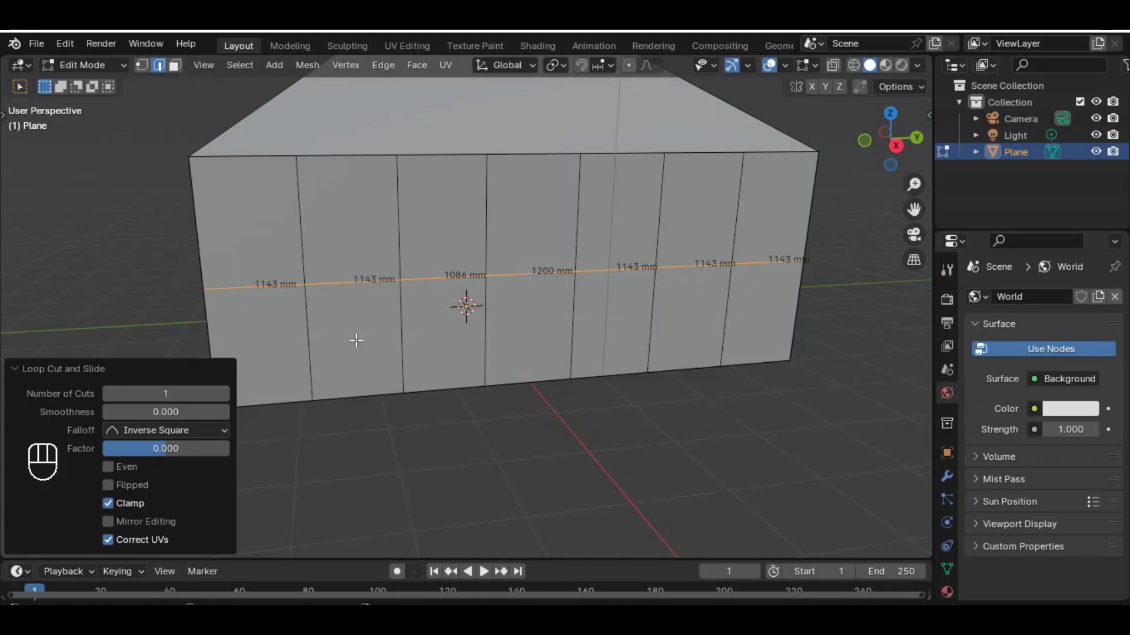
Move the horizontal mid-height cut of the panelled wall up 600 mm along the Z axis
key("g")
type("z")
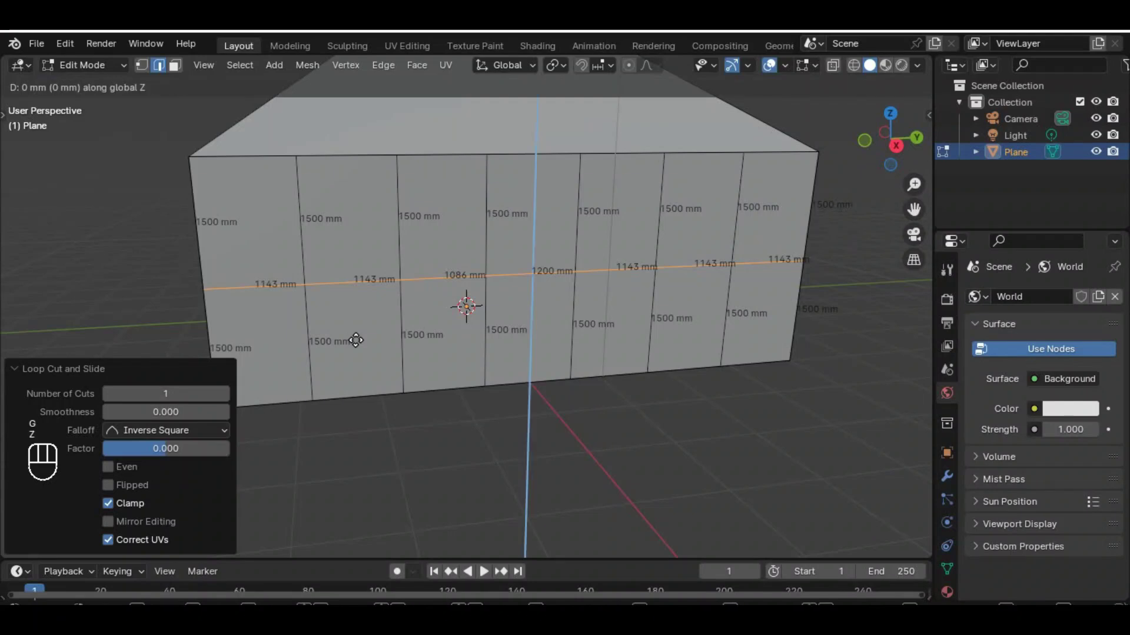
type("600")
left_click(330, 353)
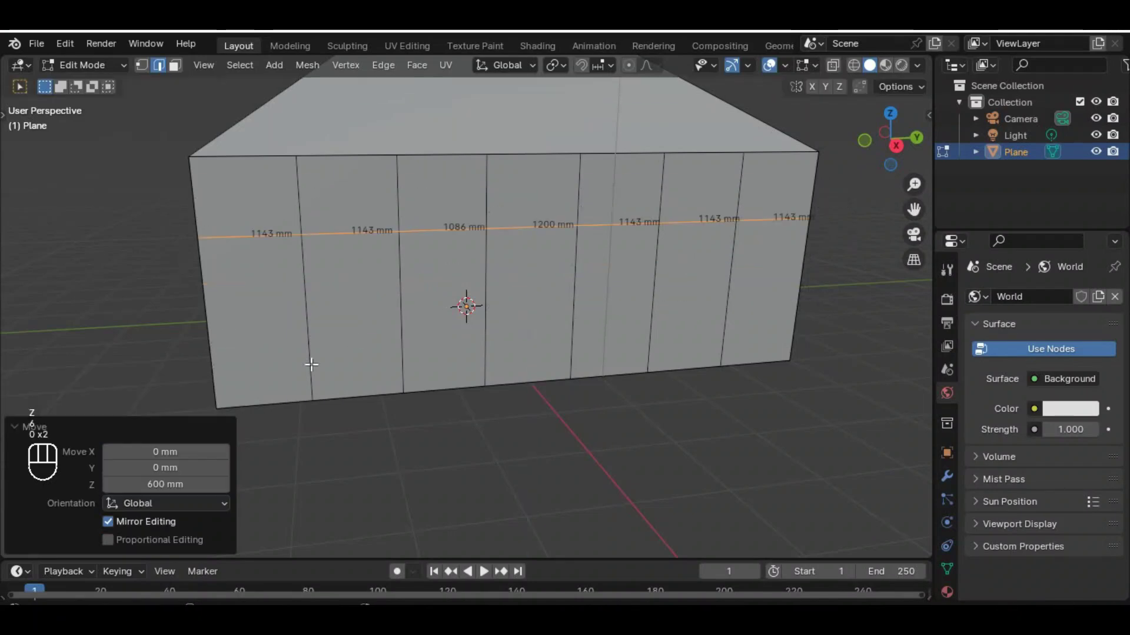
Check the lengths of the middle vertical edges below the horizontal cut by selecting them
left_click(405, 303)
left_click(487, 284)
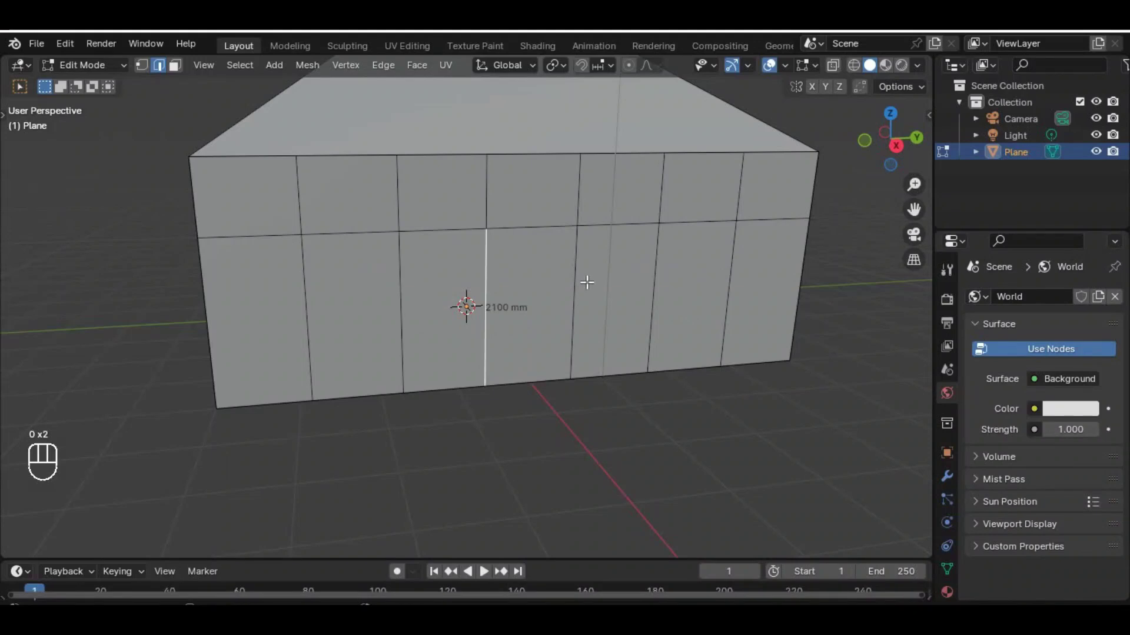
left_click(574, 284)
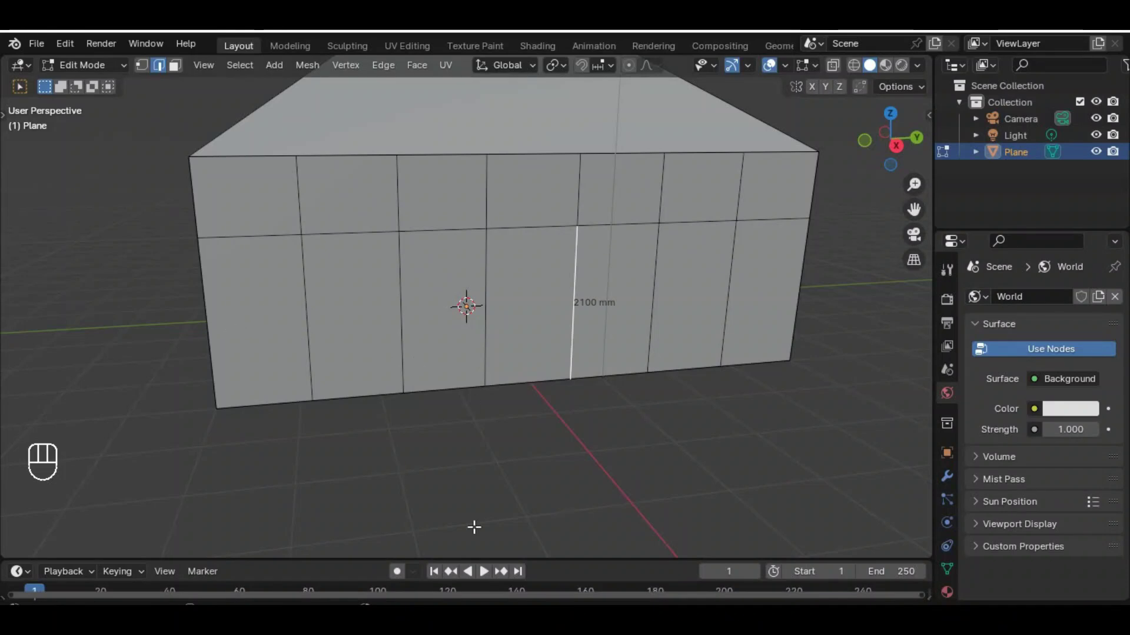
Switch to Calculator, compute 4 × 225, and return to Blender
key("super")
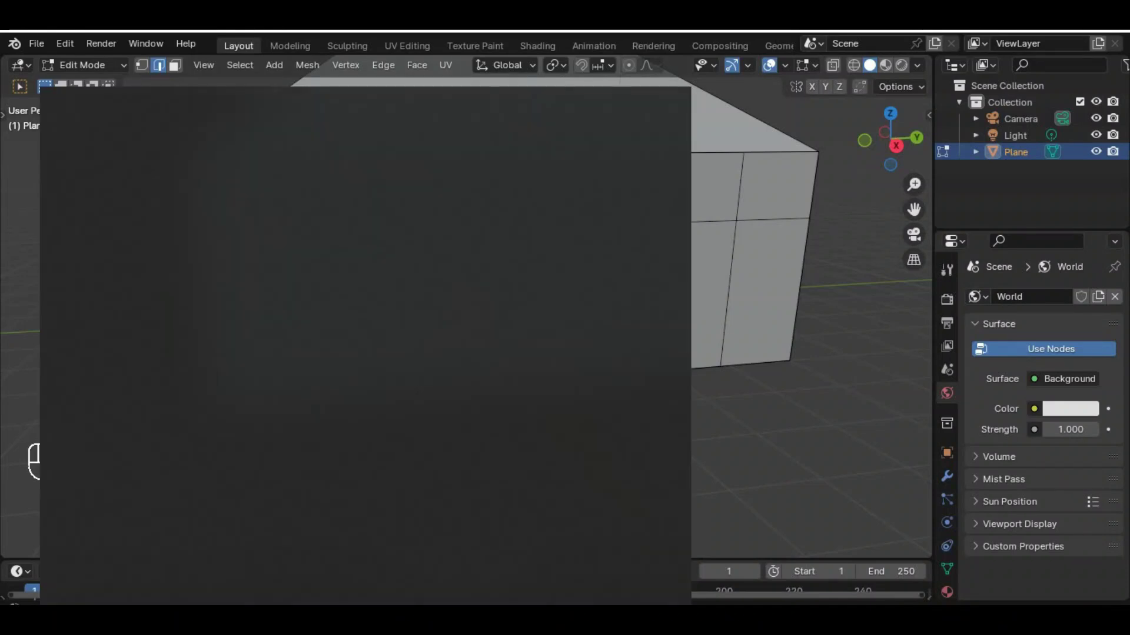
type("ca")
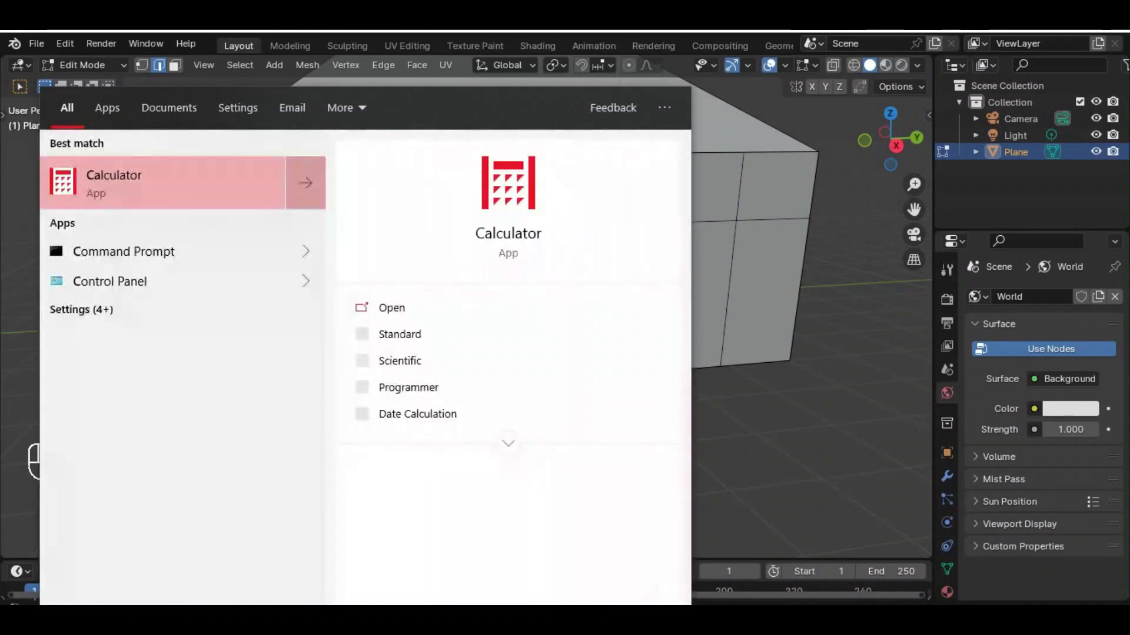
left_click(182, 179)
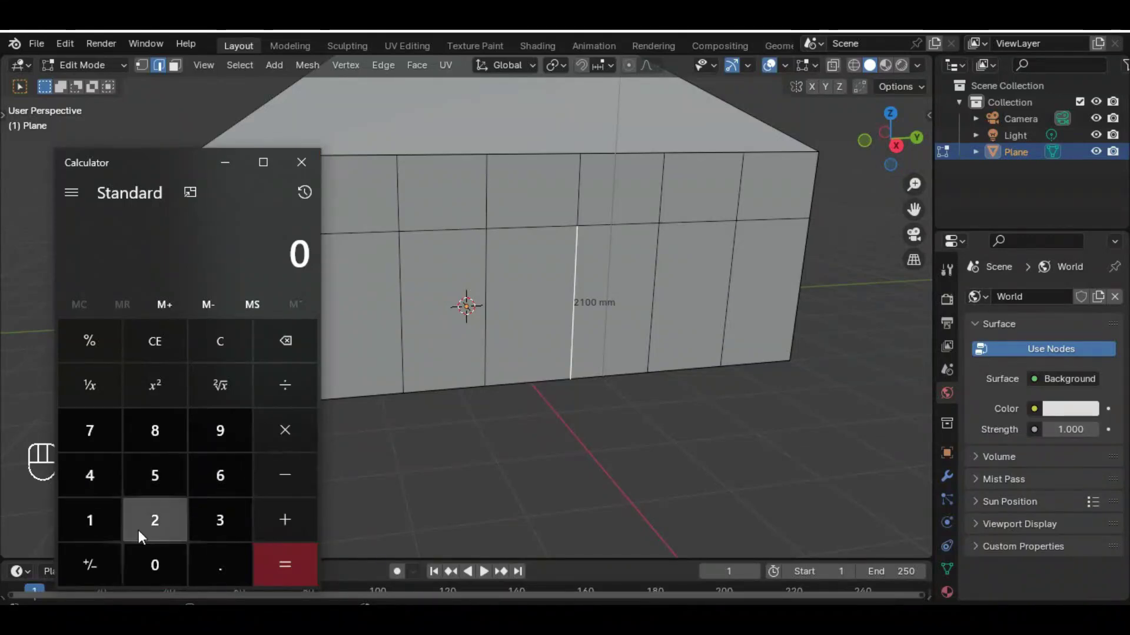
left_click(83, 479)
left_click(262, 439)
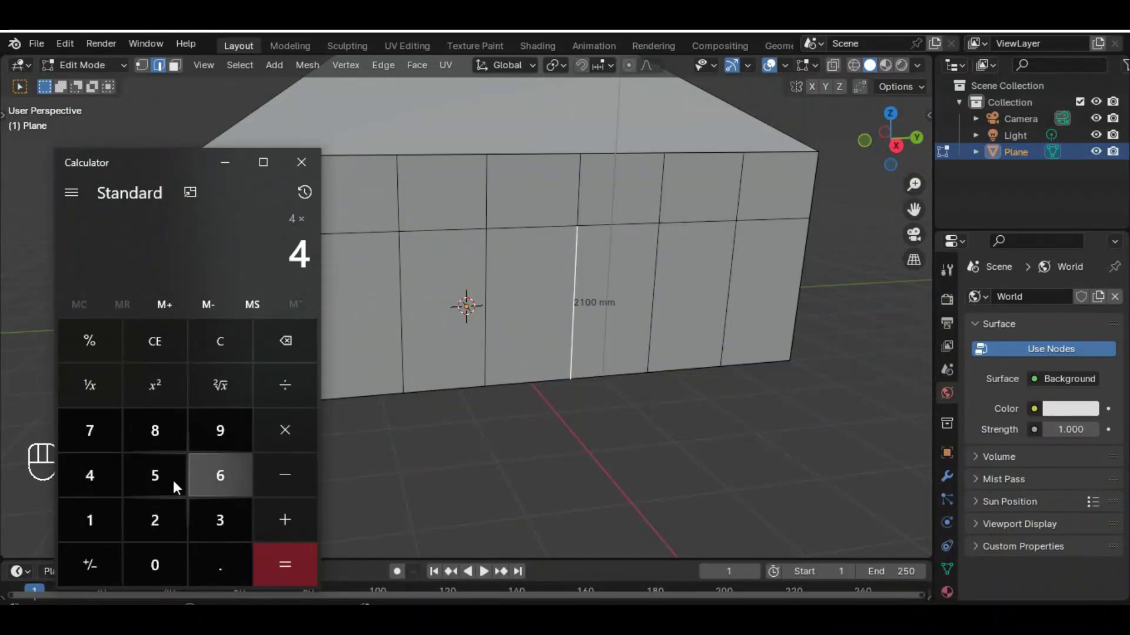
left_click(146, 524)
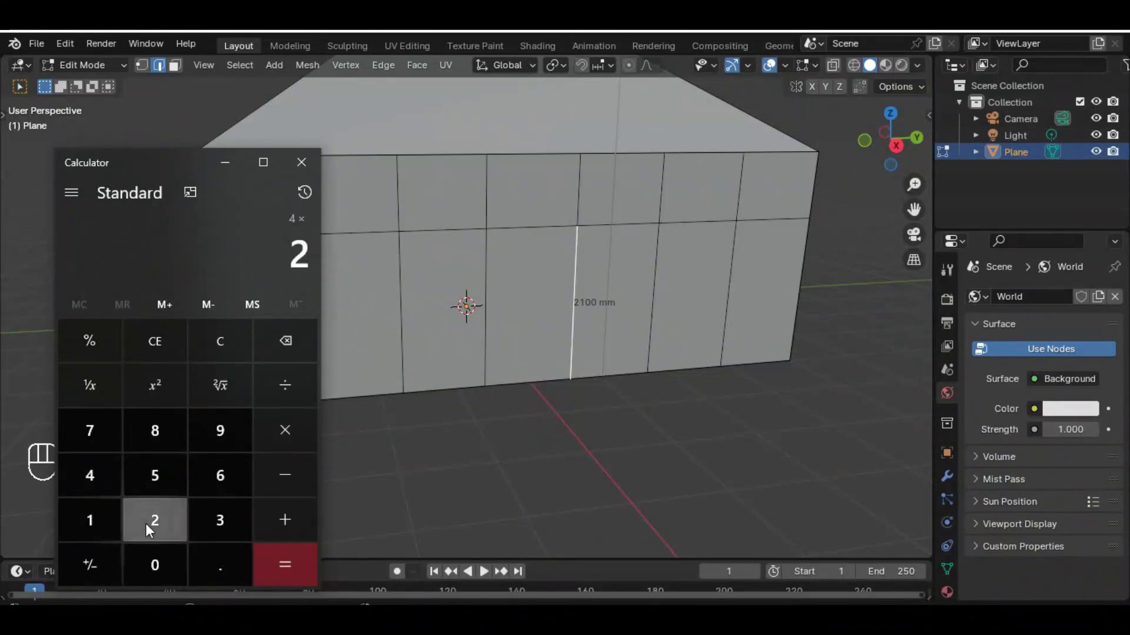
left_click(277, 559)
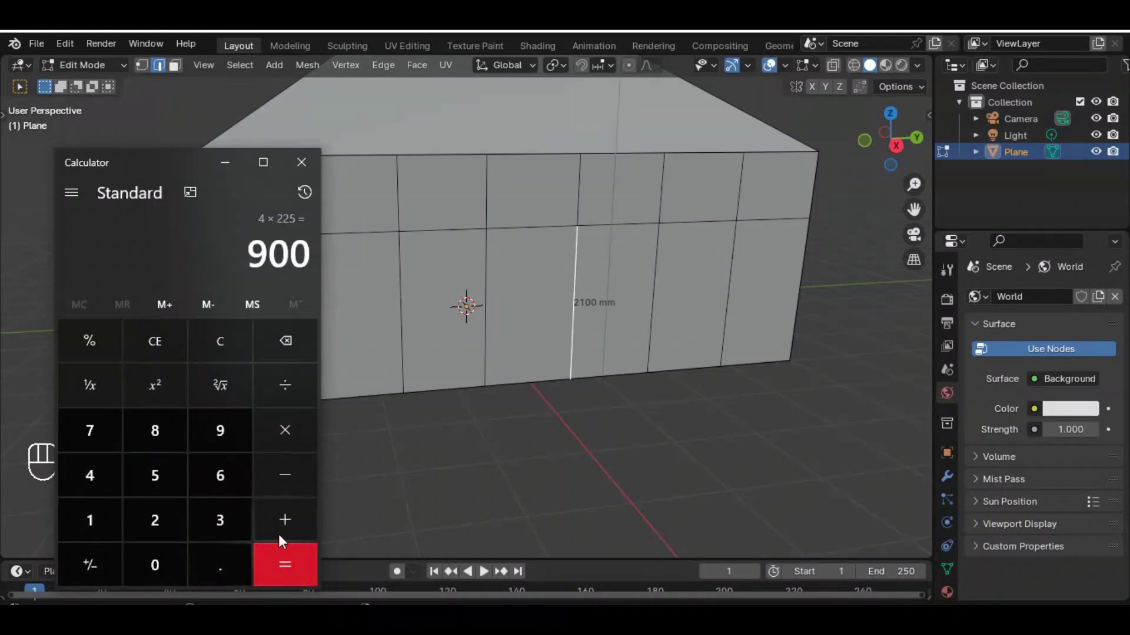
left_click(225, 162)
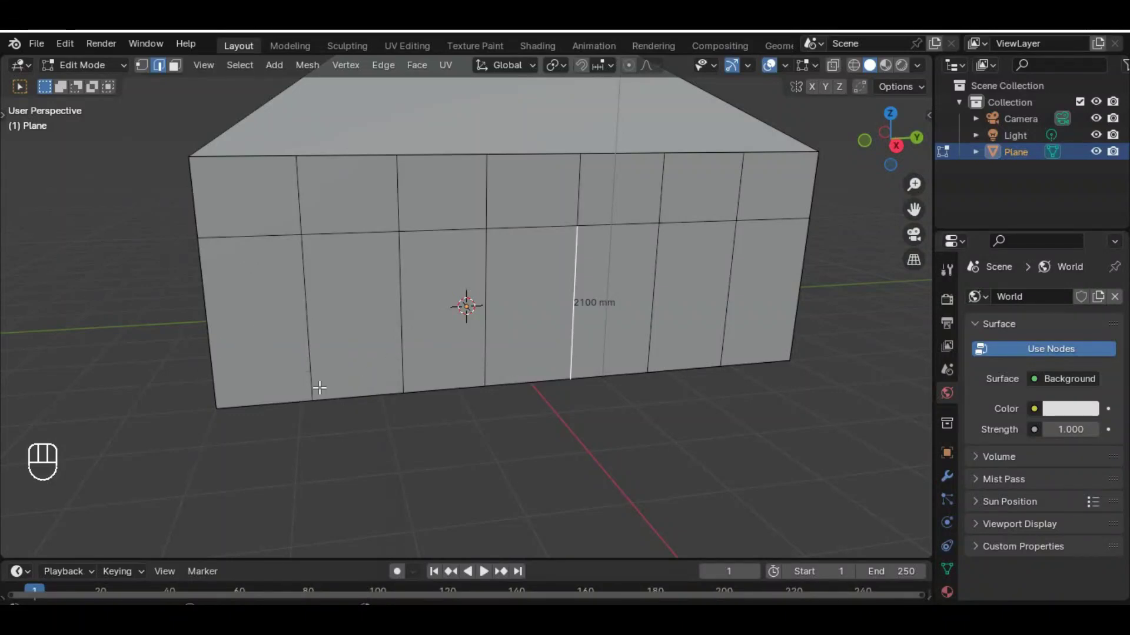
Add a second horizontal loop cut across the lower part of the wall, leaving it centred without any slide
key("shift+a")
right_click(438, 386)
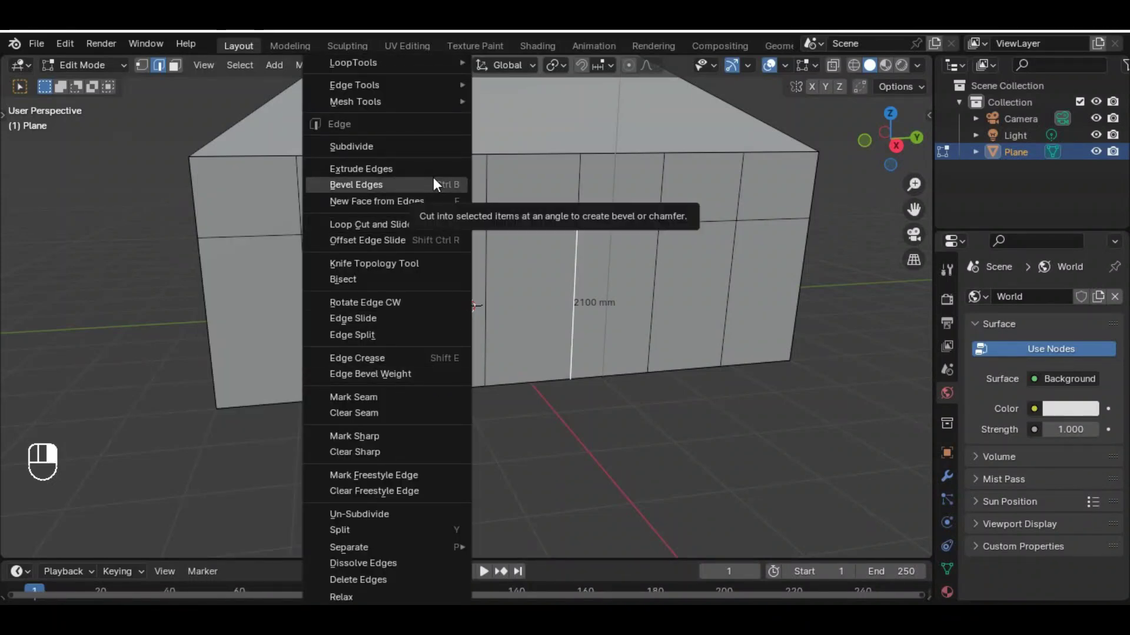
left_click(401, 224)
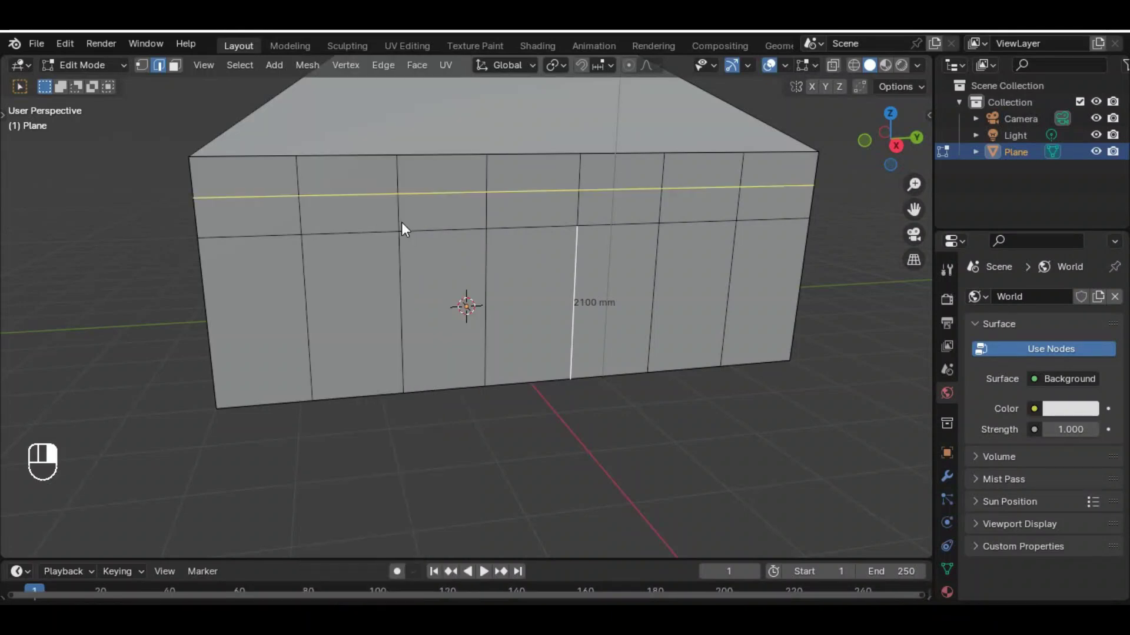
left_click(323, 352)
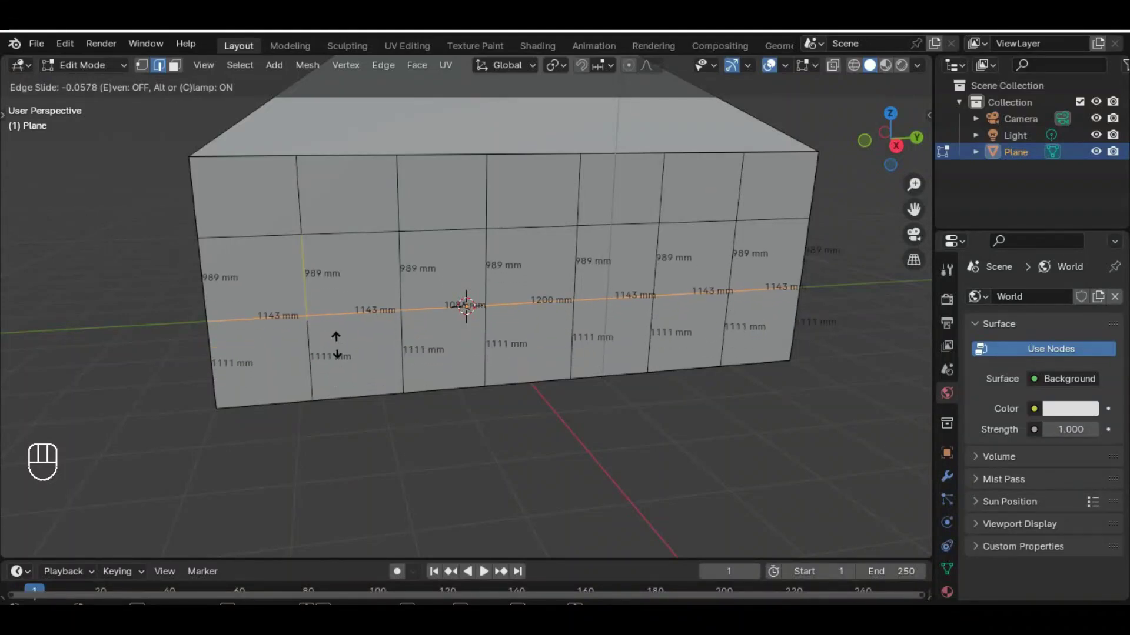
right_click(341, 356)
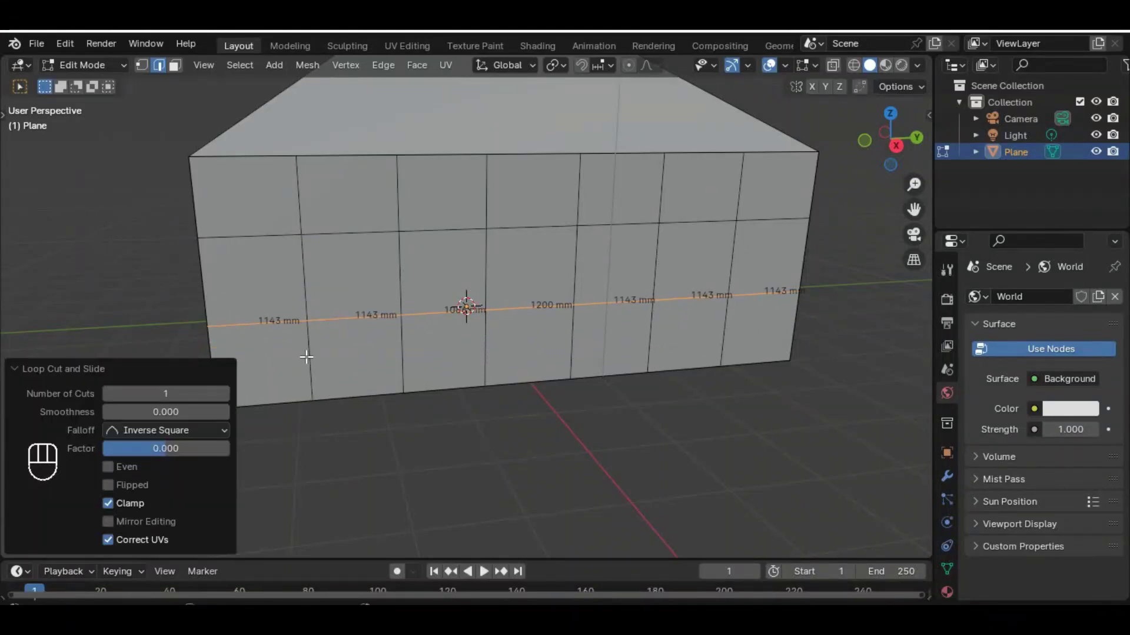
Check the height of the bottom row, compute 1050 − 900 in Calculator, and return to Blender
left_click(313, 387)
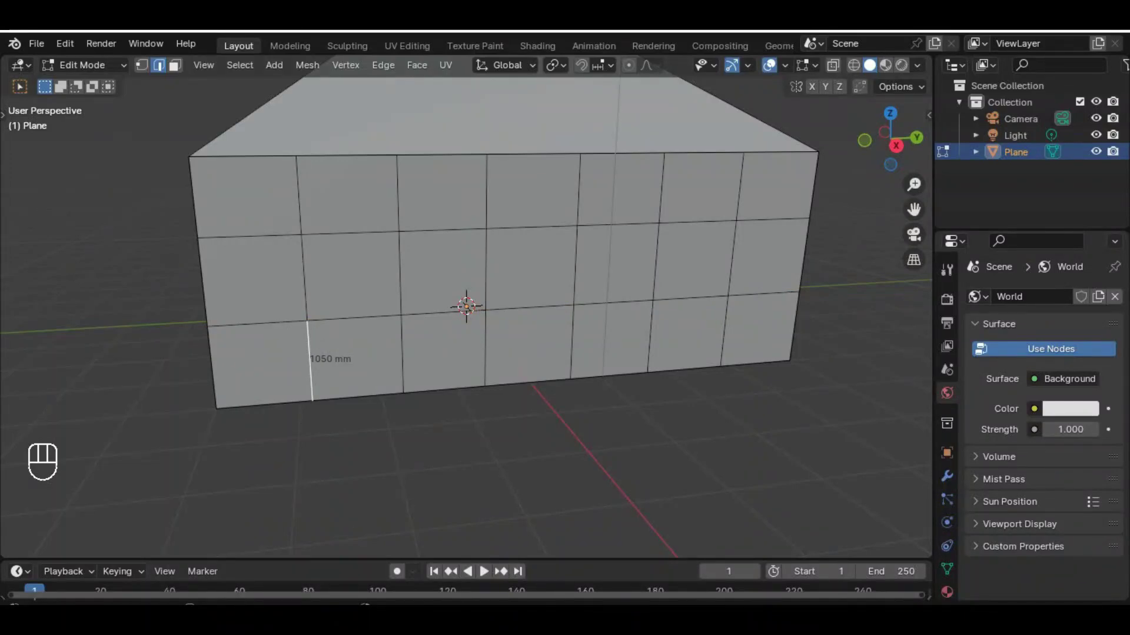
left_click(167, 618)
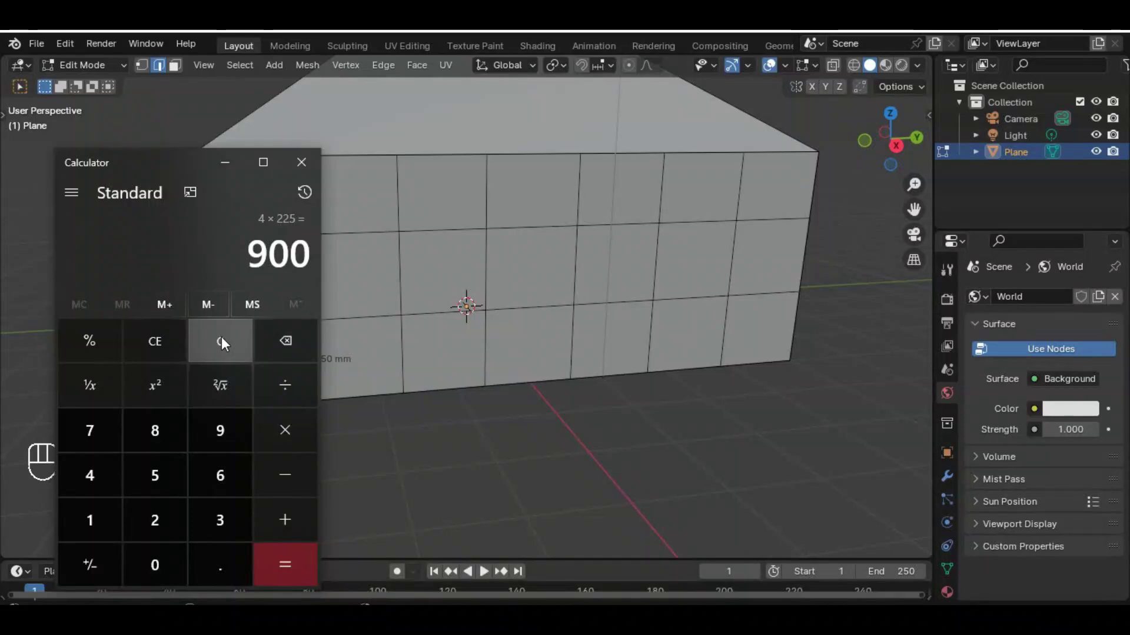
left_click(221, 341)
left_click(90, 517)
left_click(149, 554)
left_click(165, 469)
left_click(157, 550)
left_click(280, 478)
left_click(222, 432)
left_click(159, 560)
left_click(159, 560)
left_click(287, 564)
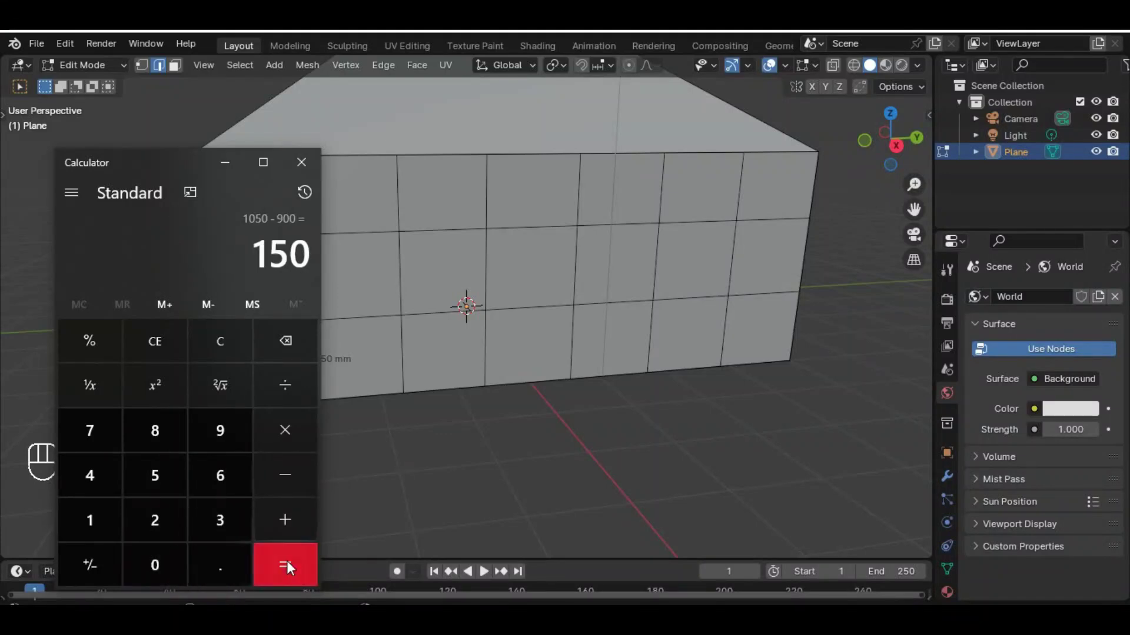
left_click(237, 164)
Select the whole lower horizontal edge loop of the wall and move it -150 mm along the Z axis
left_click(274, 327)
left_click(283, 331, "alt")
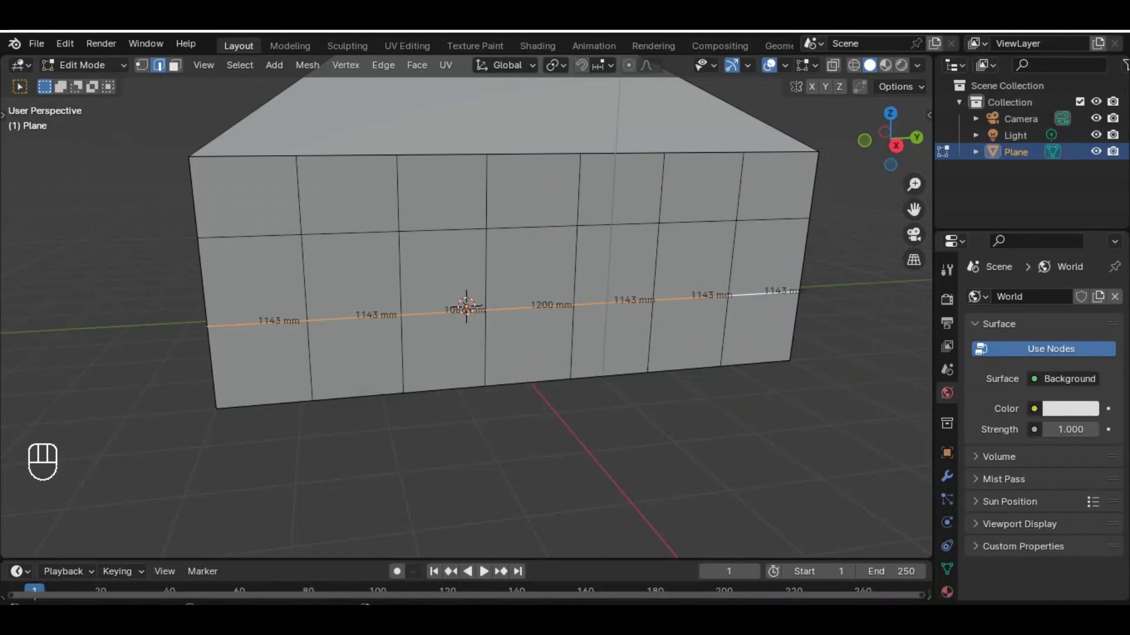
left_click(612, 620)
left_click(611, 620)
type("gz150")
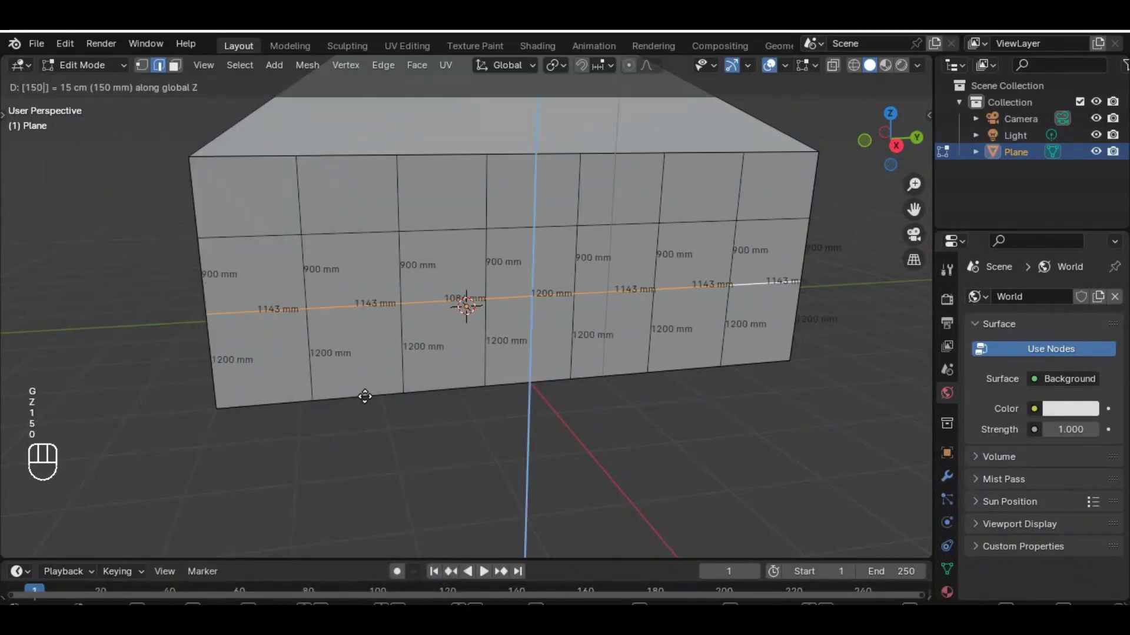
type("-")
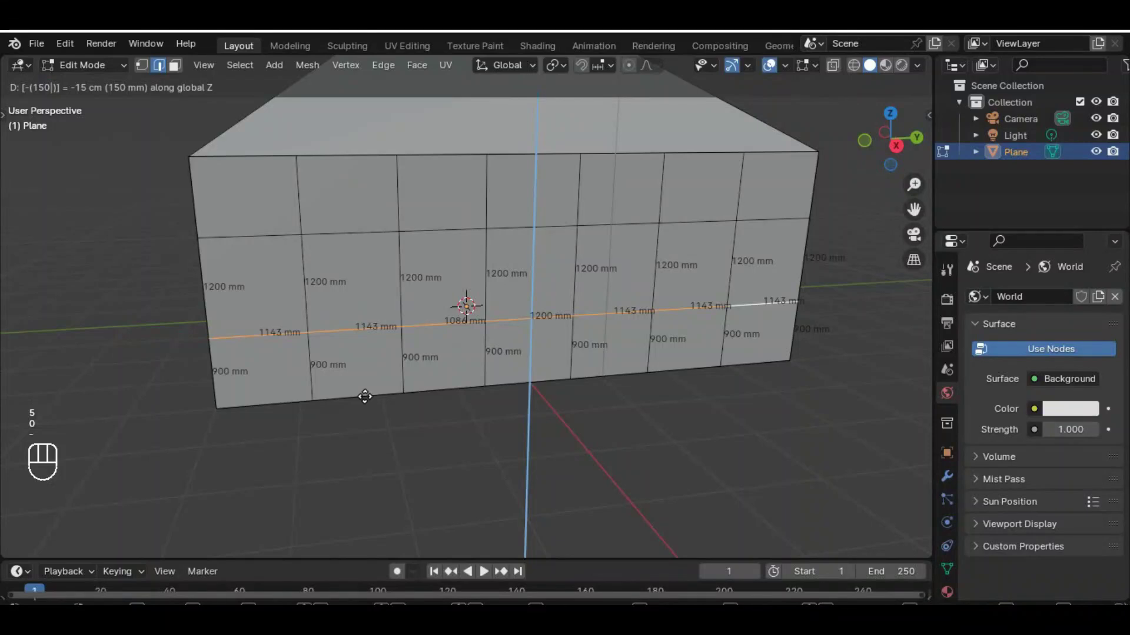
key("Return")
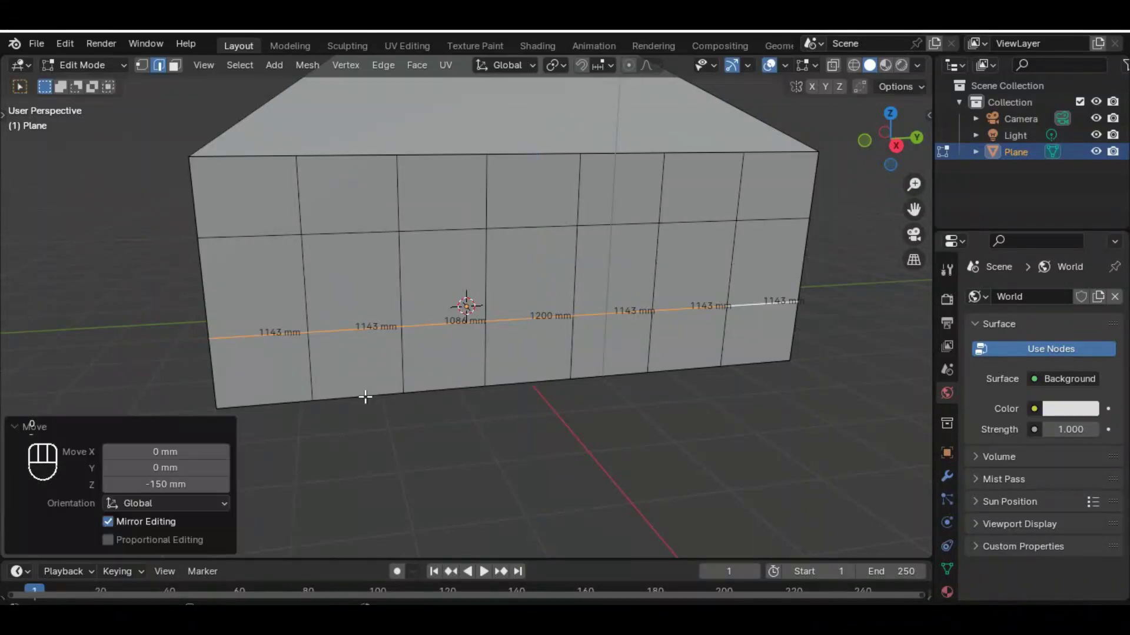
Check the heights of the bottom row's vertical edges along the wall by selecting them one by one
left_click(315, 363)
left_click(403, 359)
left_click(486, 350)
left_click(579, 344)
left_click(647, 342)
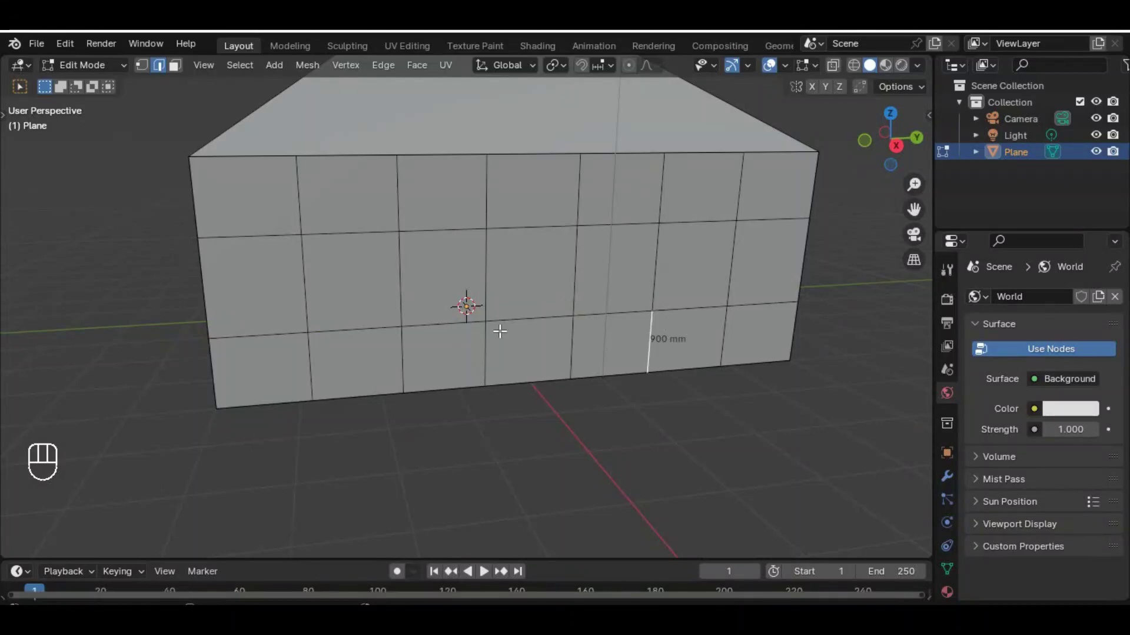
left_click(506, 328)
Delete the bottom and middle faces of the fourth wall panel to cut out the door opening
left_click(171, 64)
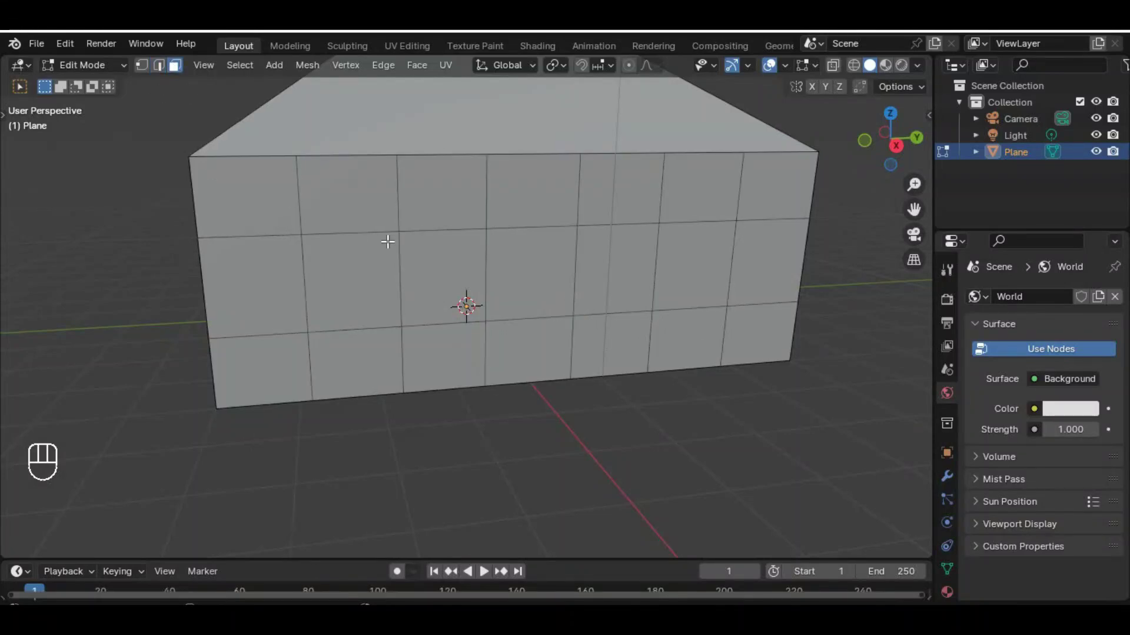
left_click(529, 298)
left_click(519, 341, "shift")
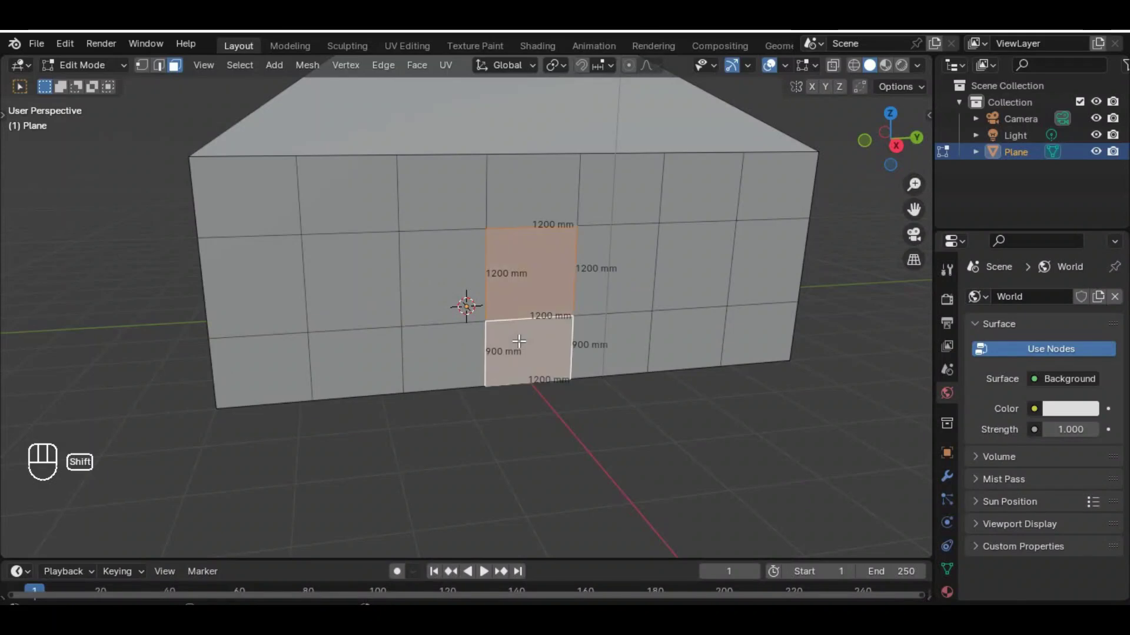
key("x")
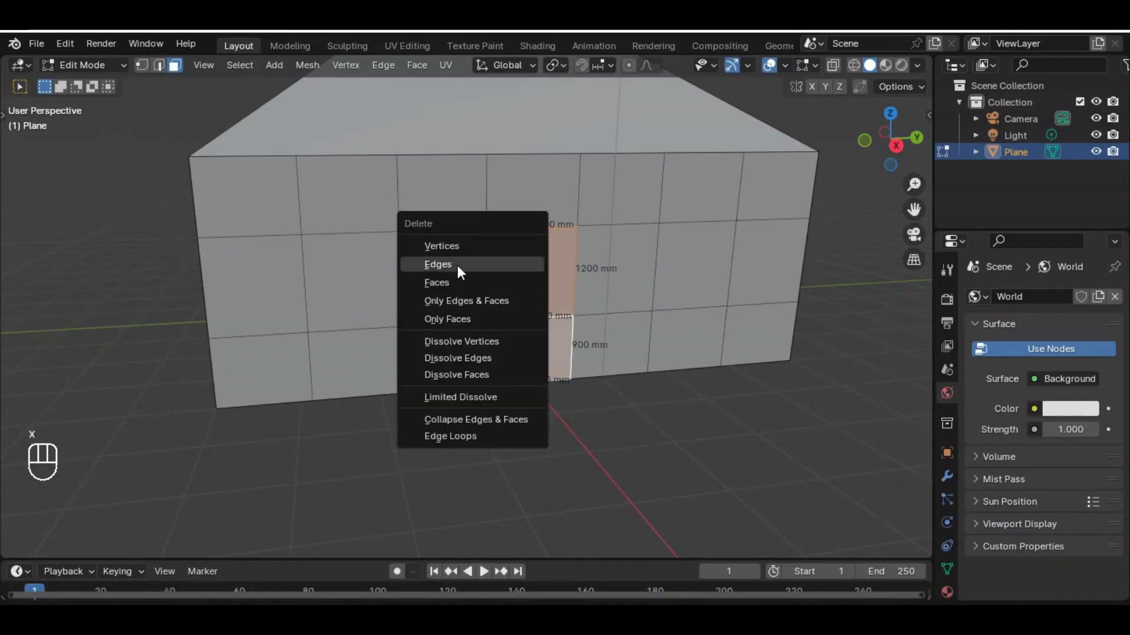
left_click(454, 283)
right_click(537, 440)
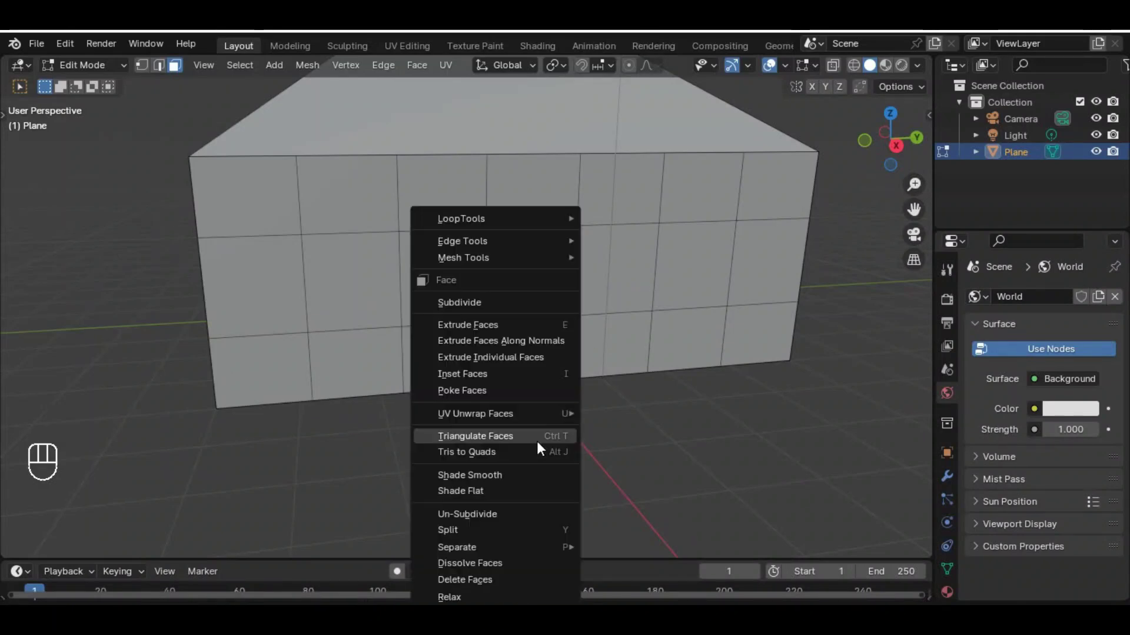
middle_click_drag(640, 423, 570, 421)
Check the width of the second panel's middle face, compute 1200 − 1143 in Calculator, and return to Blender
left_click(302, 269)
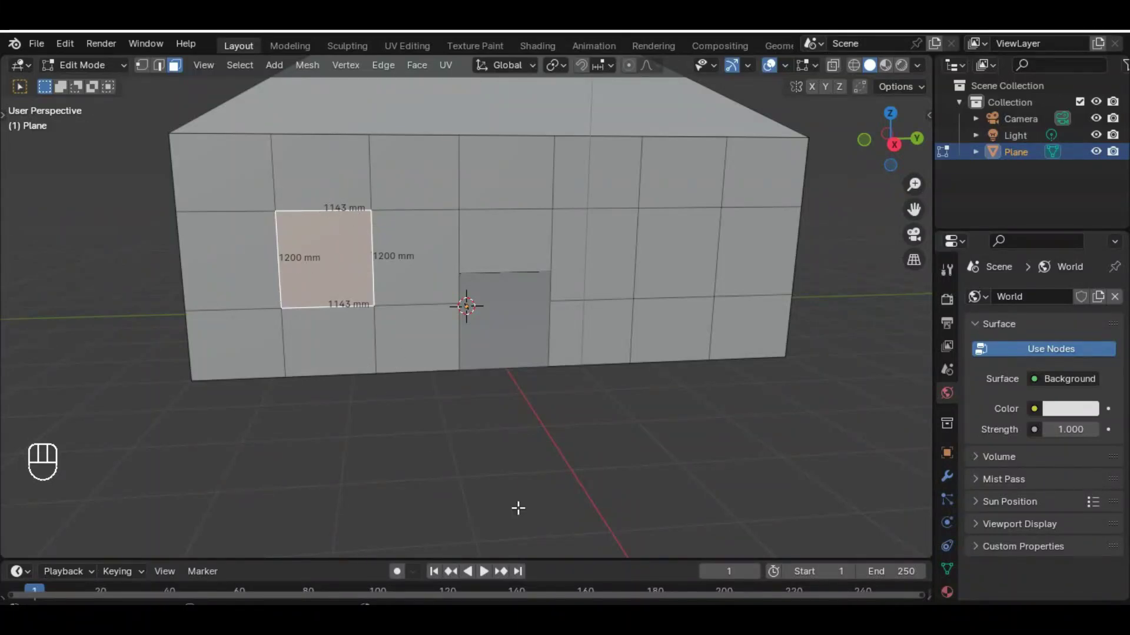
key("alt+Tab")
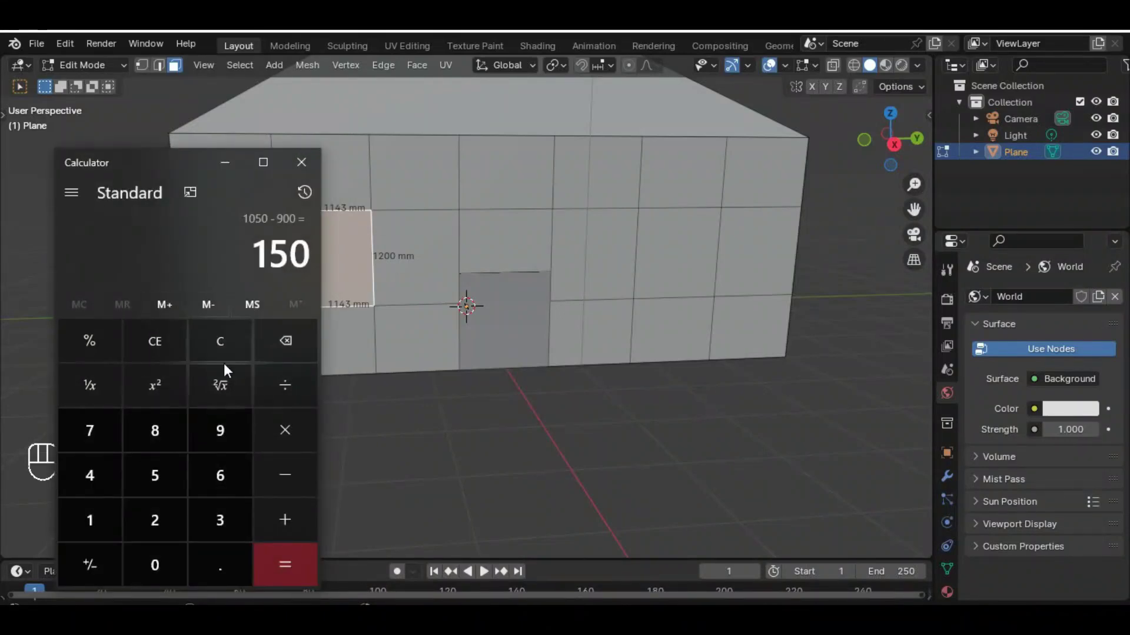
left_click(286, 339)
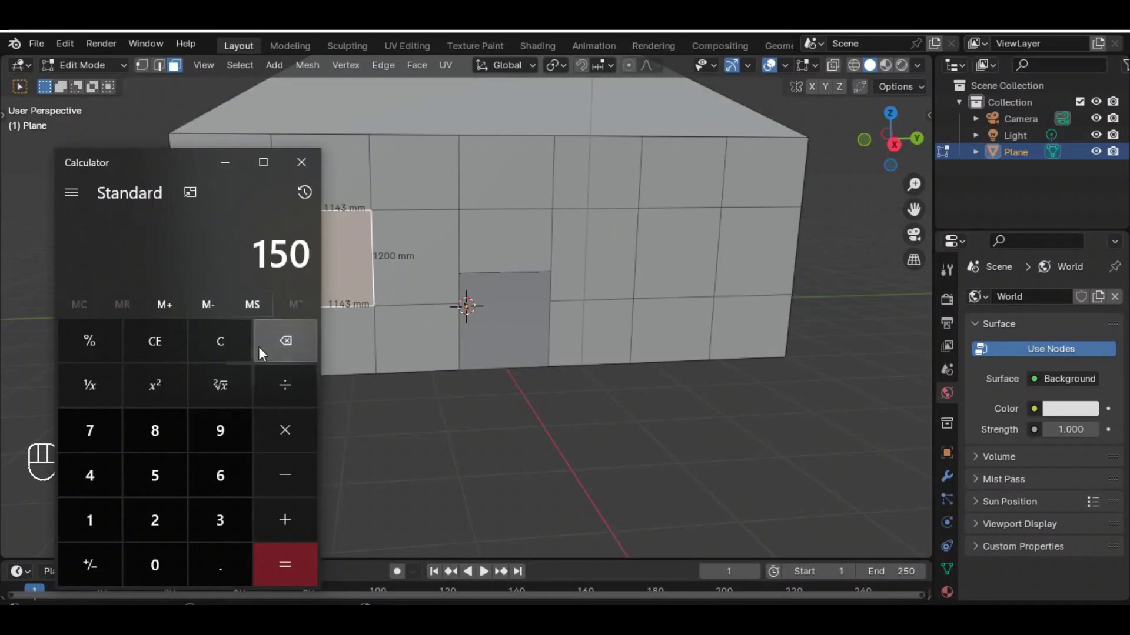
left_click(87, 520)
left_click(147, 517)
left_click(147, 565)
left_click(147, 565)
left_click(276, 474)
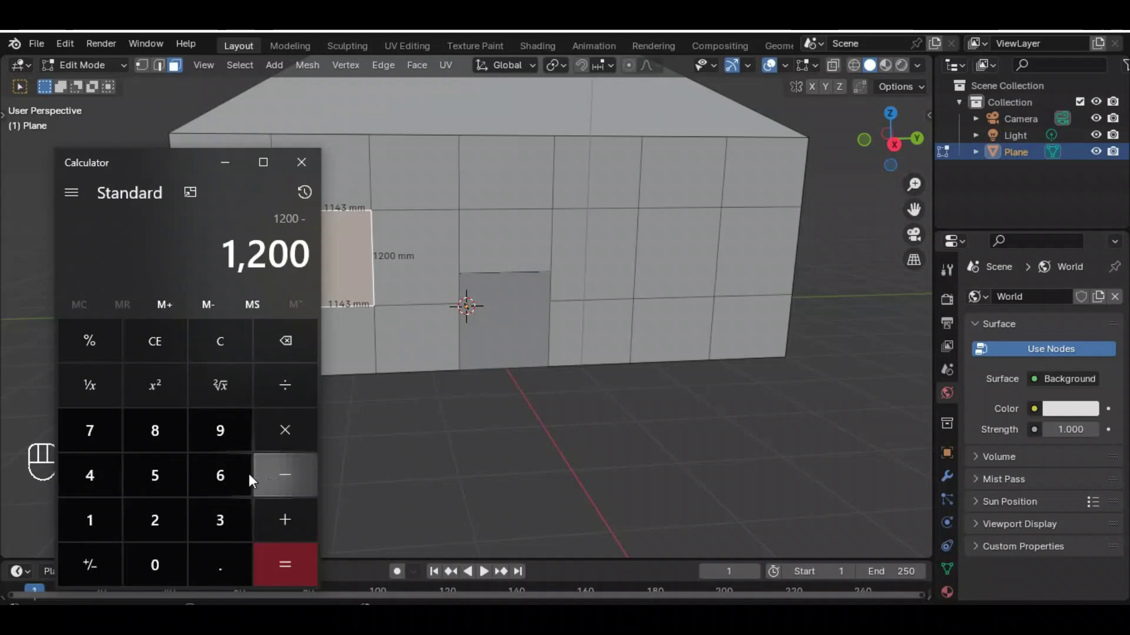
left_click(89, 519)
left_click(88, 519)
left_click(88, 478)
left_click(215, 523)
left_click(284, 562)
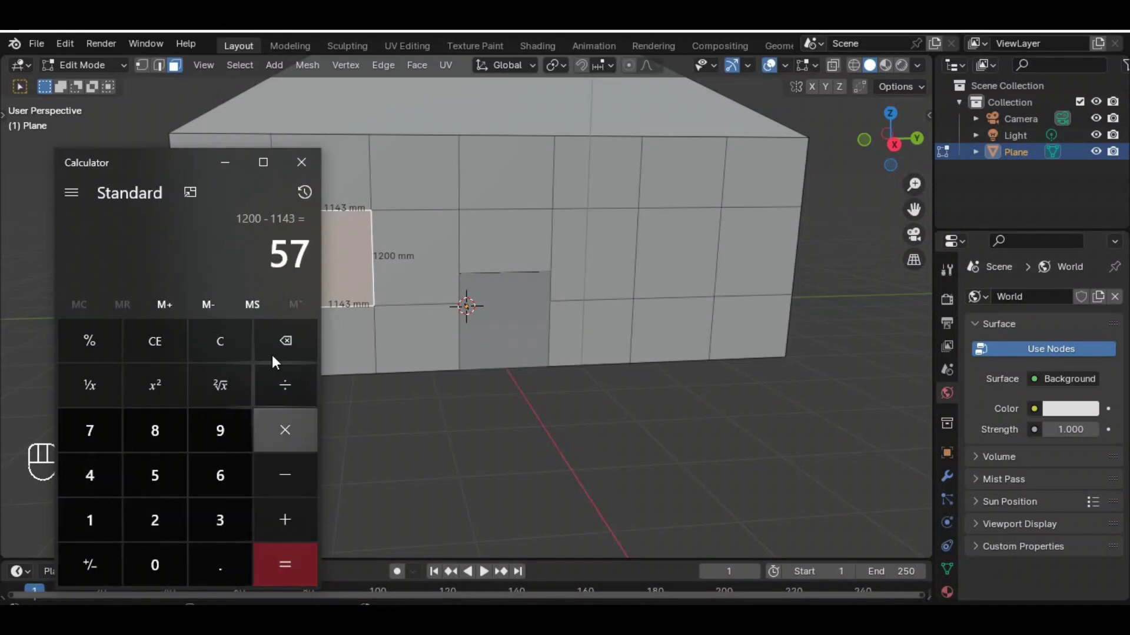
left_click(225, 163)
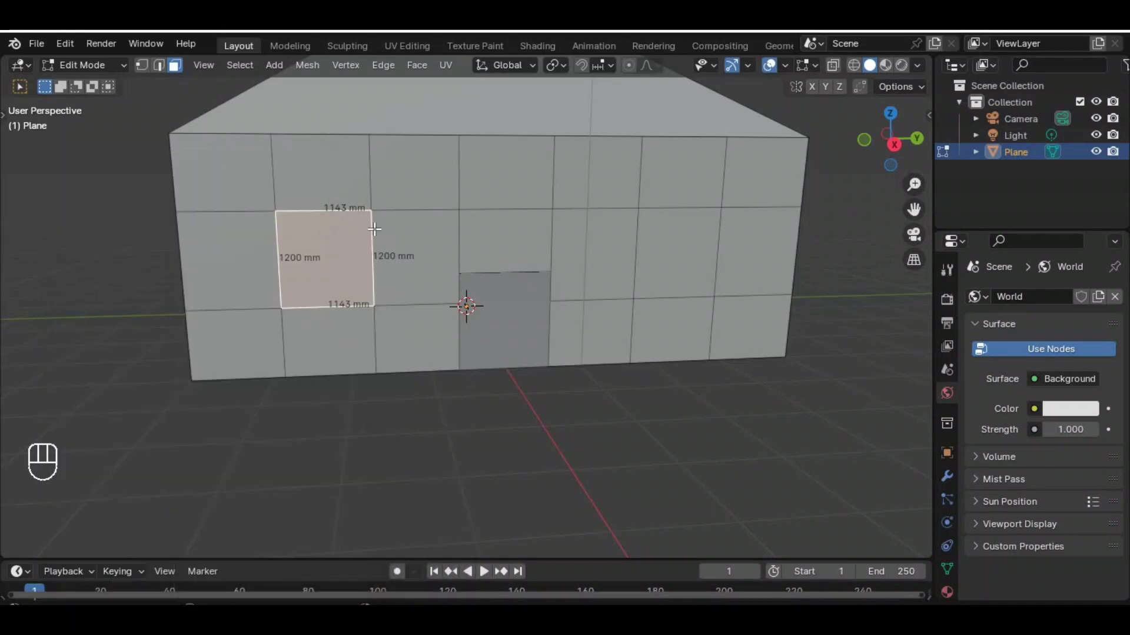
Move the three stacked vertical edges between the first and second wall panels -57 mm along the Y axis and check the middle face's width
left_click(154, 67)
left_click(271, 178)
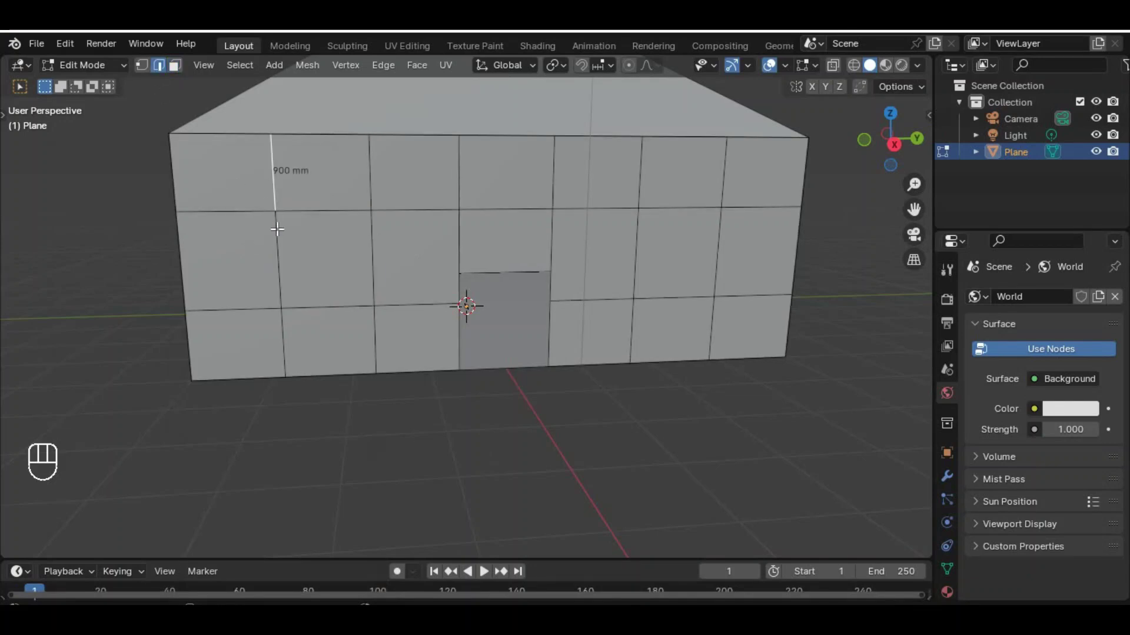
left_click(275, 262, "shift")
left_click(281, 347, "shift")
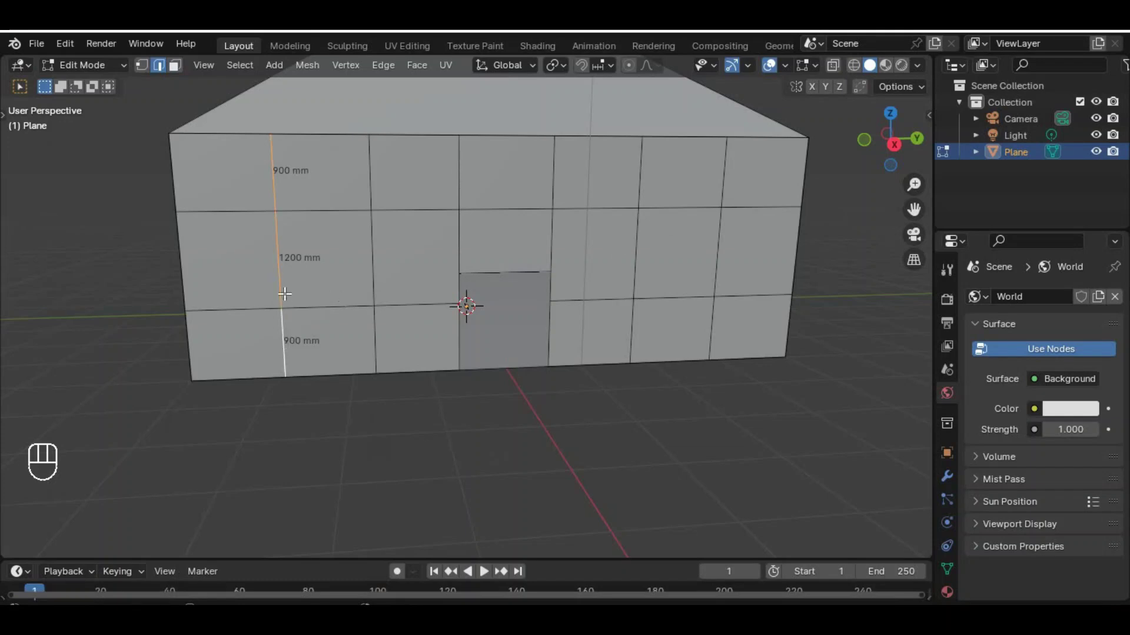
key("g")
key("y")
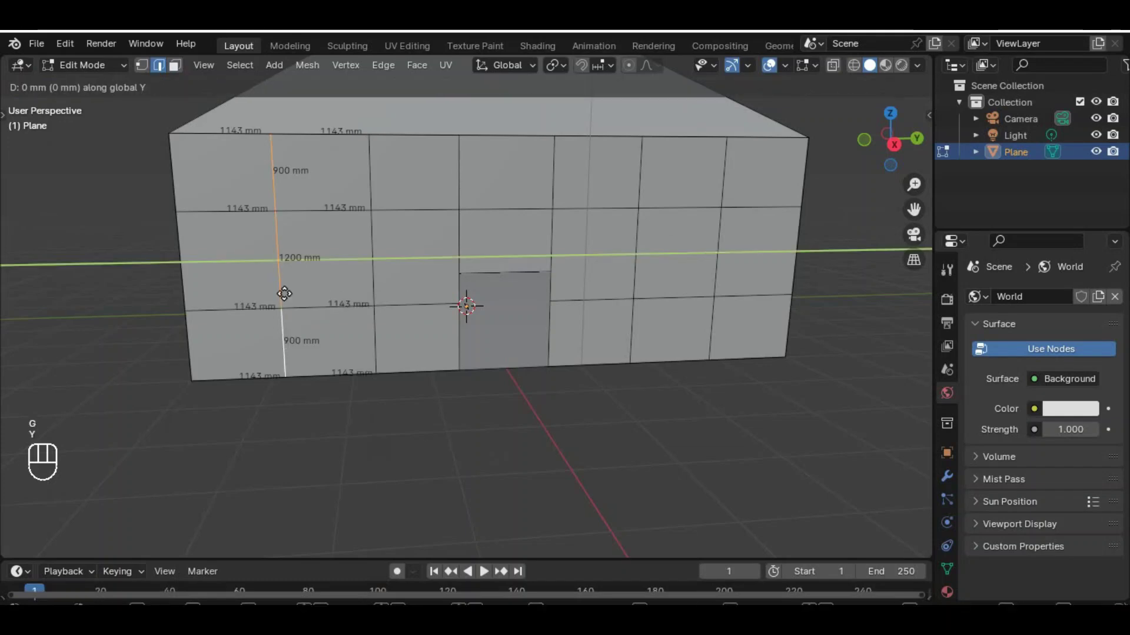
key("5")
key("7")
key("minus")
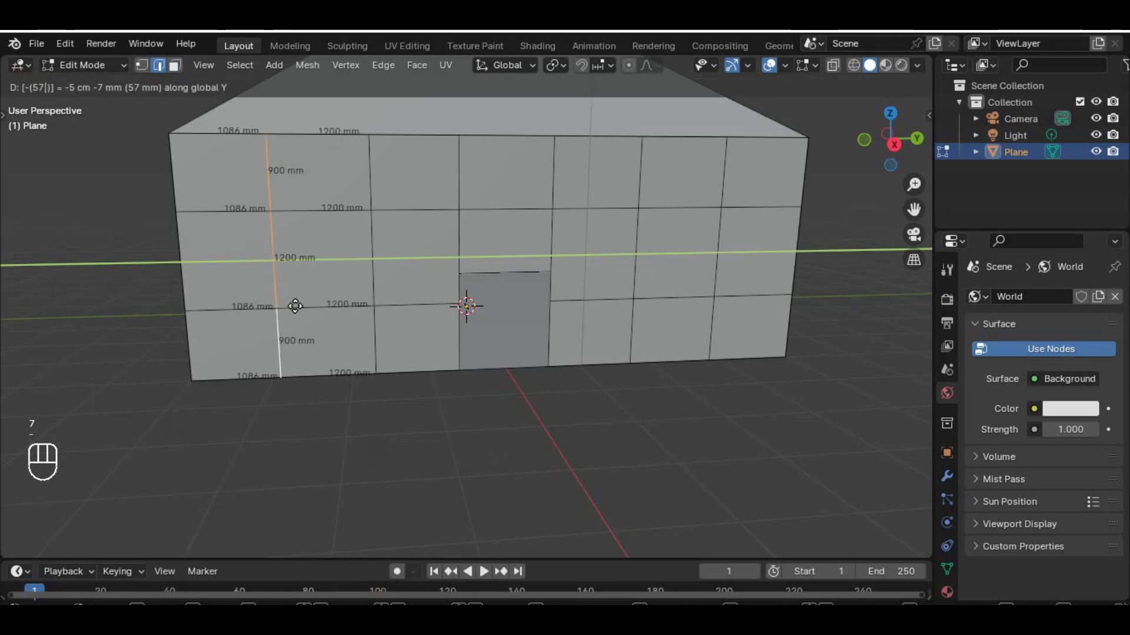
key("Return")
left_click(333, 208)
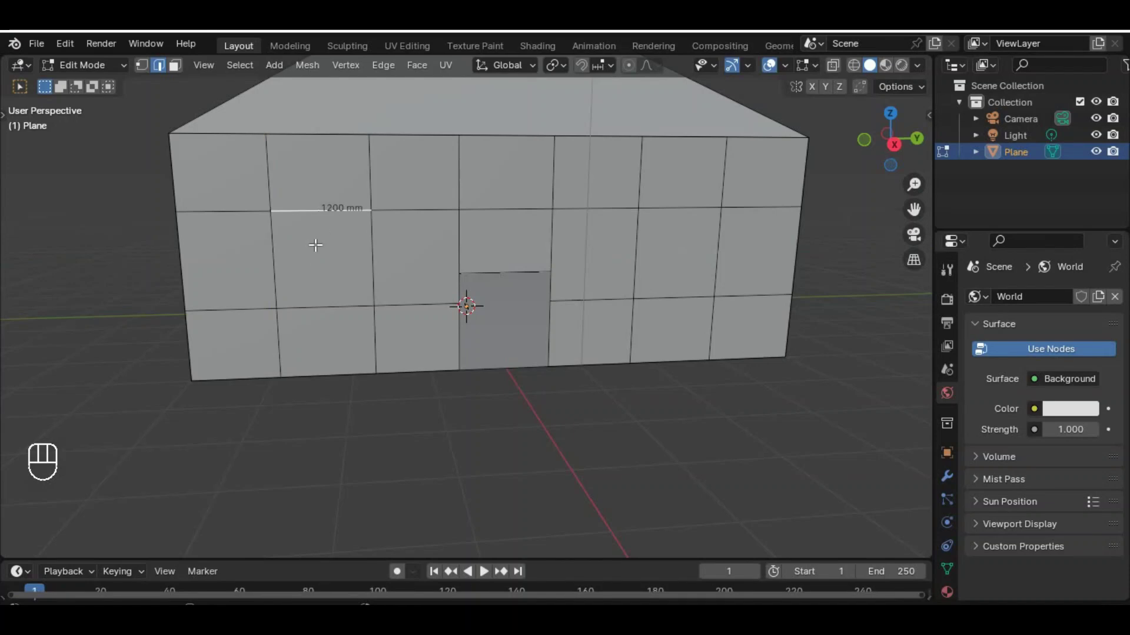
left_click(319, 298)
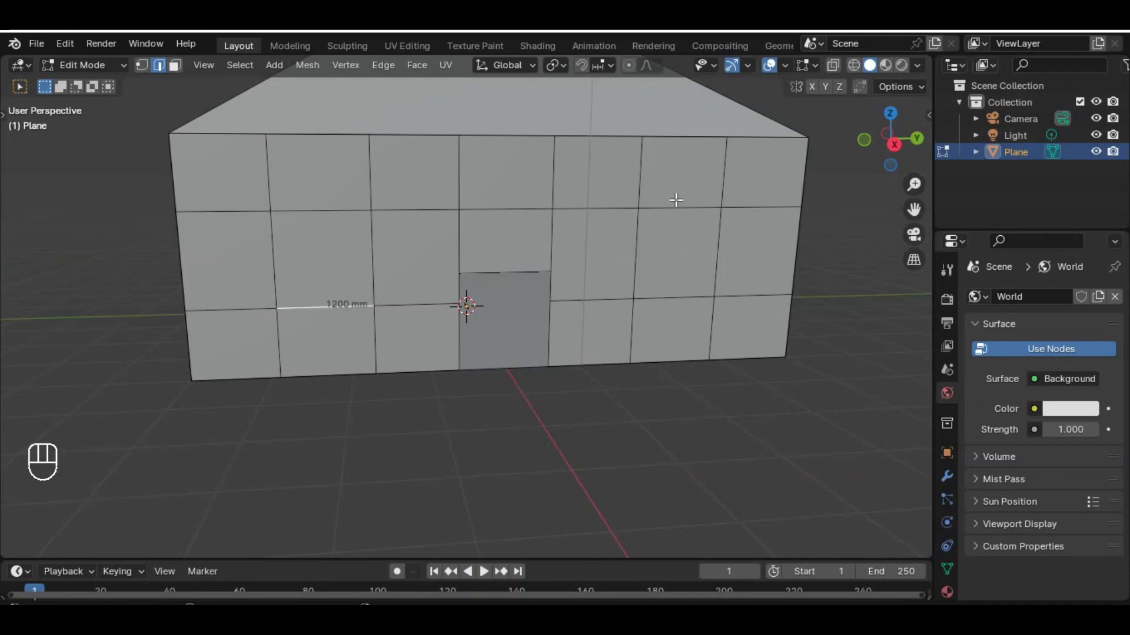
Move the three stacked vertical edges between the sixth and seventh wall panels 57 mm along the Y axis
middle_click_drag(643, 241, 599, 186)
left_click(607, 184)
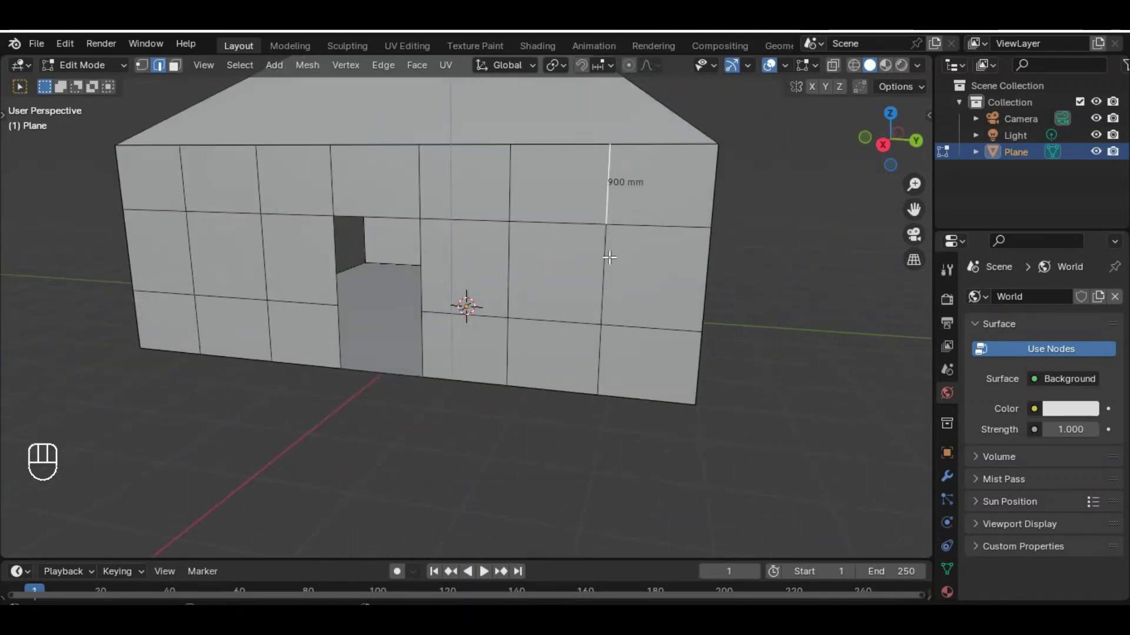
left_click(606, 273, "shift")
left_click(610, 346, "shift")
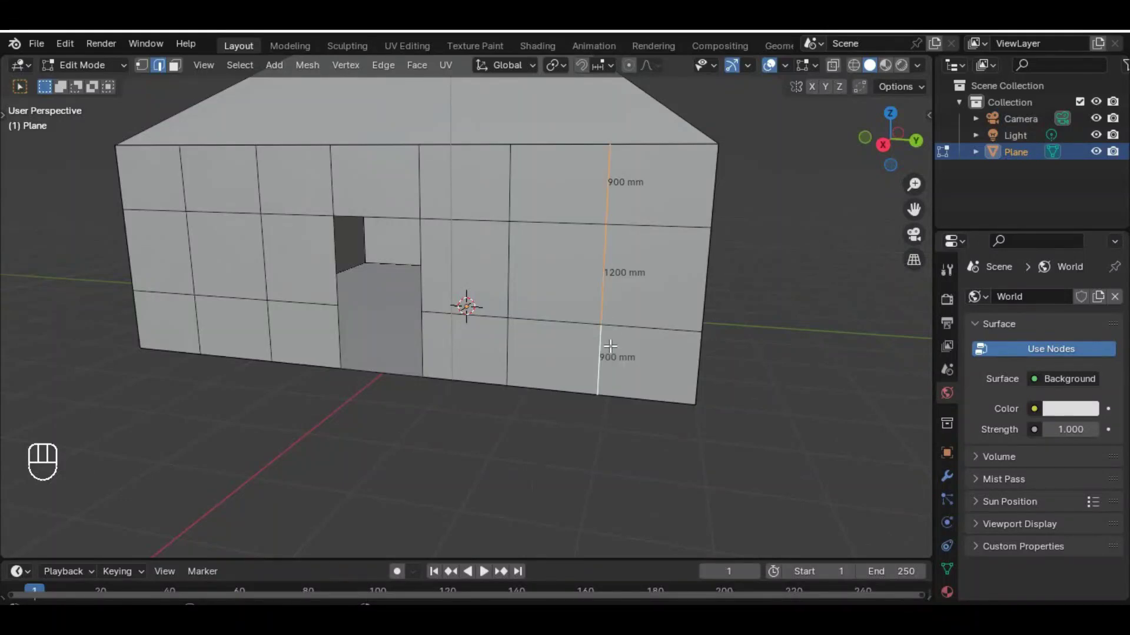
key("g")
key("y")
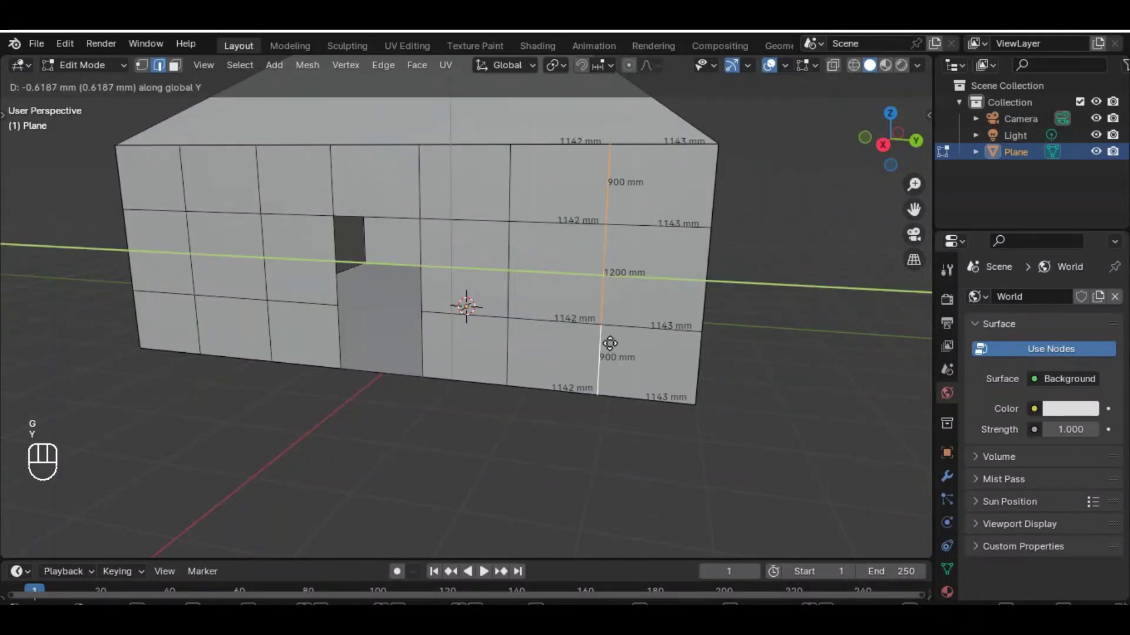
type("57")
key("Return")
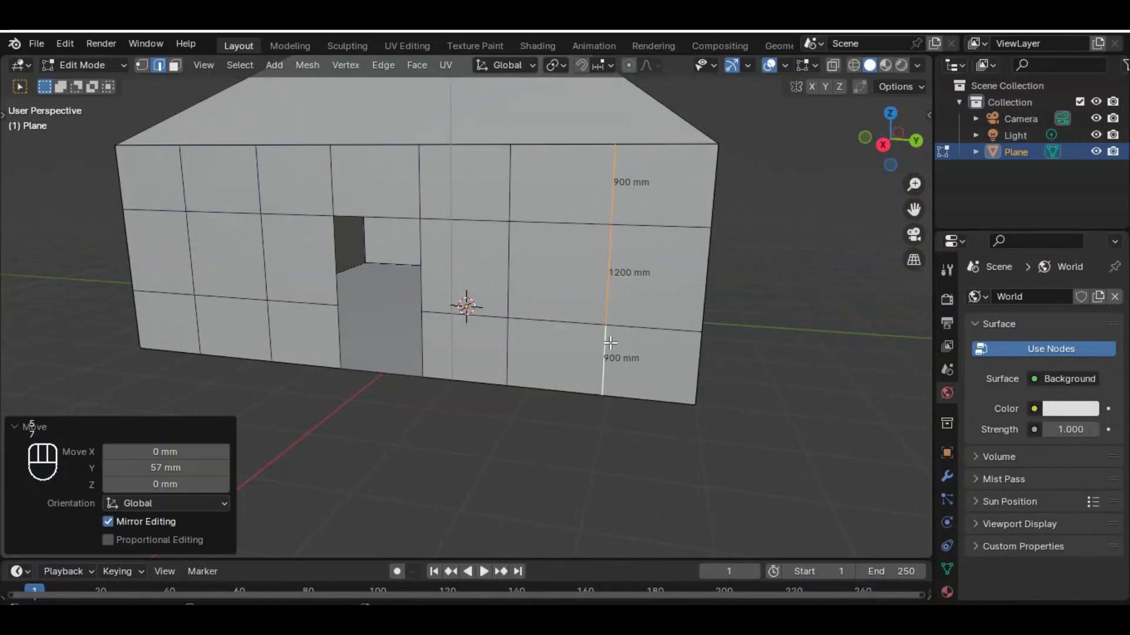
Delete the middle faces of the second and sixth wall panels to cut out the two window openings
middle_click_drag(421, 411, 489, 446)
left_click(489, 446)
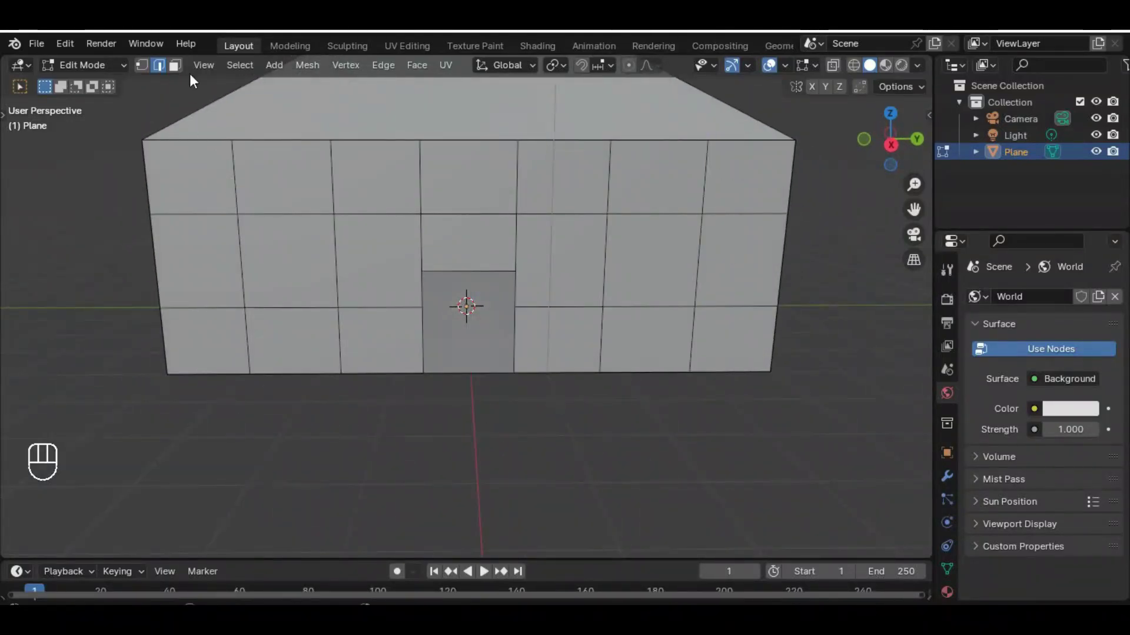
left_click(175, 64)
left_click(659, 244)
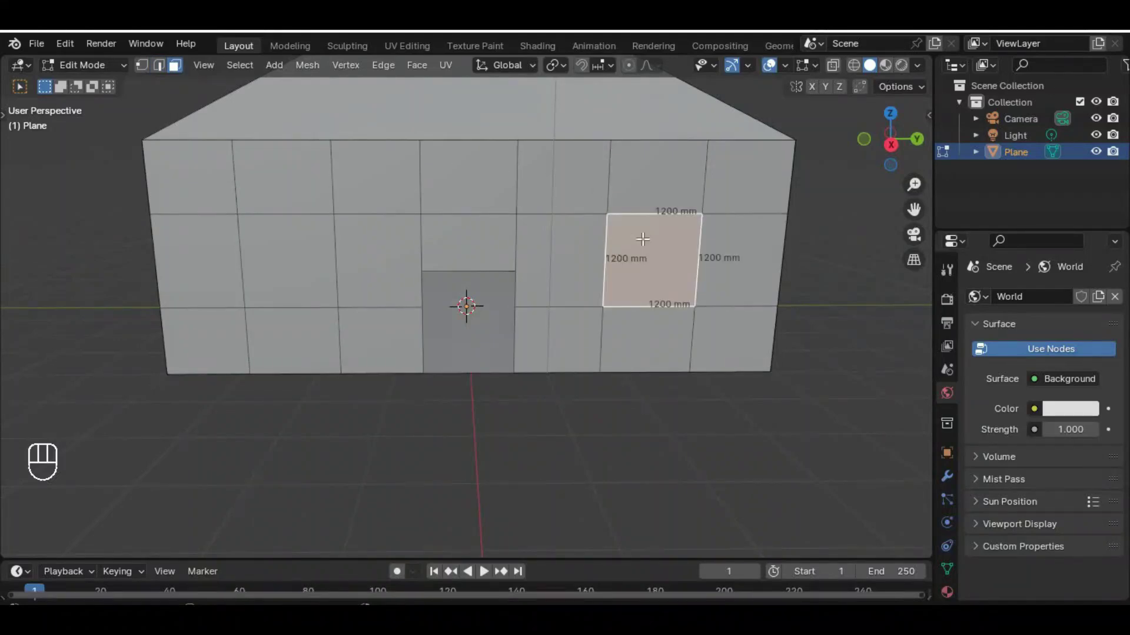
left_click(297, 261, "shift")
key("x")
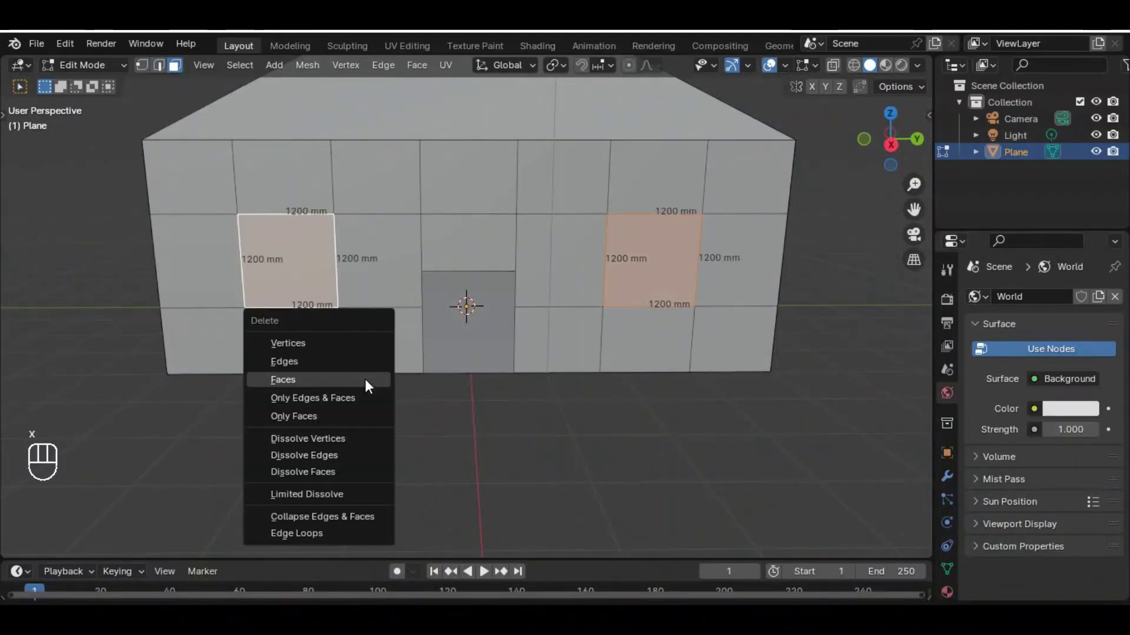
left_click(343, 380)
middle_click_drag(633, 462, 454, 421)
middle_click_drag(663, 339, 437, 276)
middle_click_drag(779, 416, 539, 274)
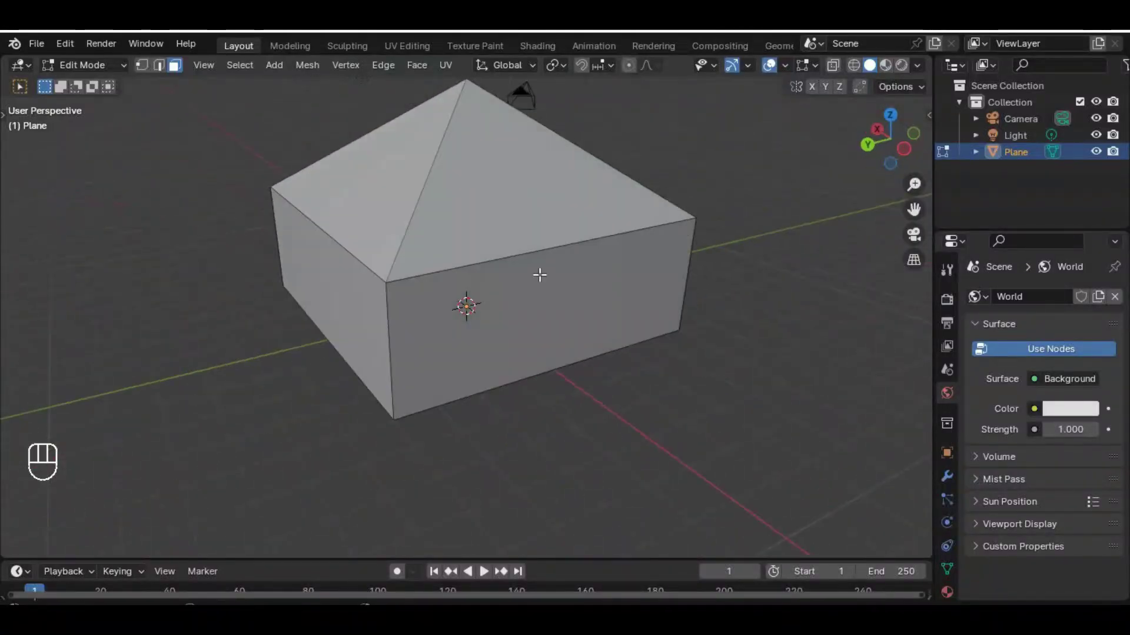
middle_click_drag(419, 417, 491, 379)
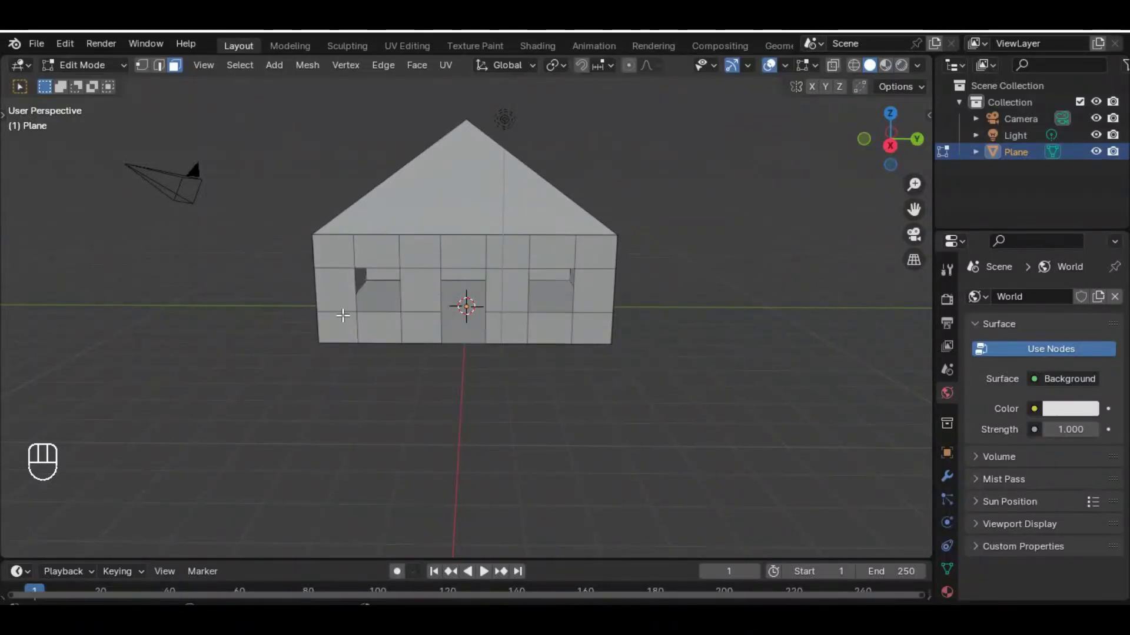
middle_click_drag(504, 336, 446, 286)
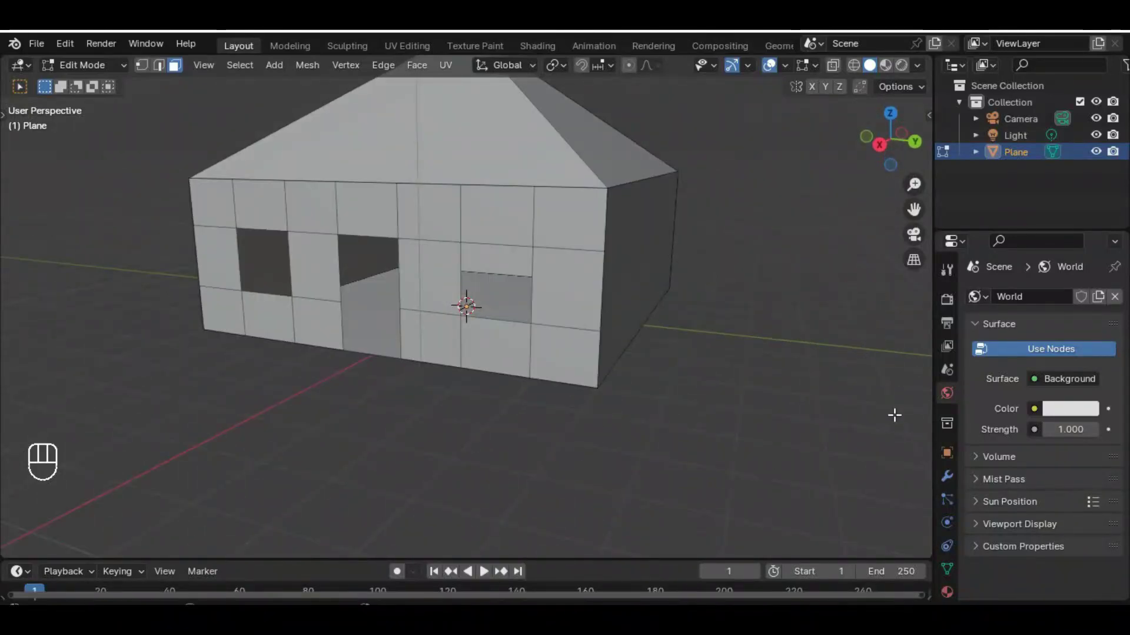
scroll(644, 373, "down", 2)
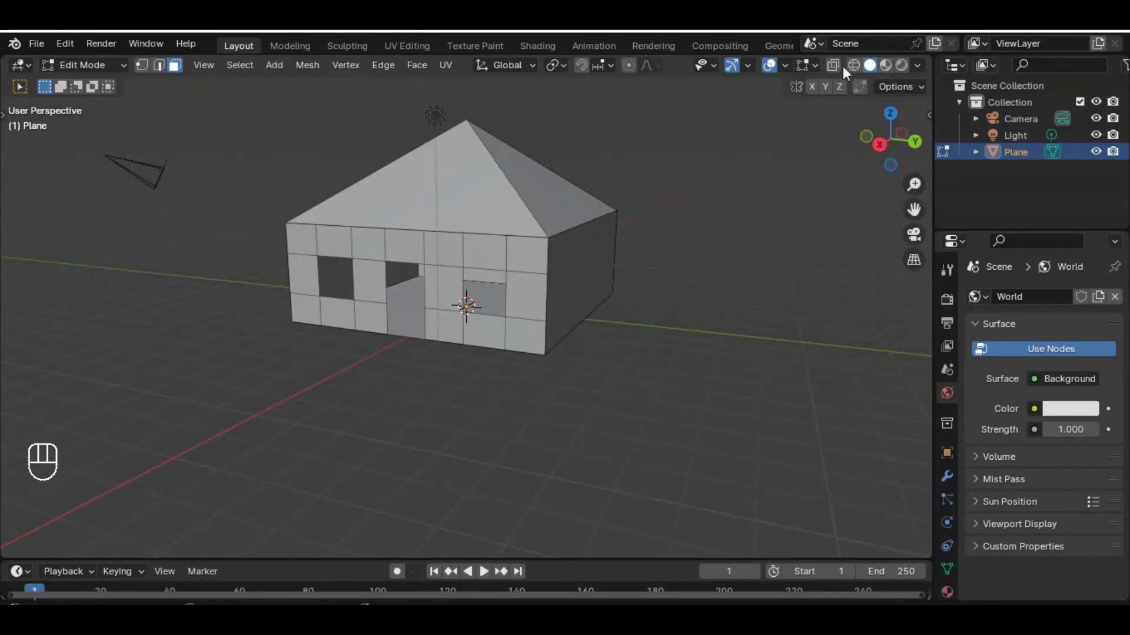
Display the house in wireframe shading and try box-selecting the whole model
left_click(856, 64)
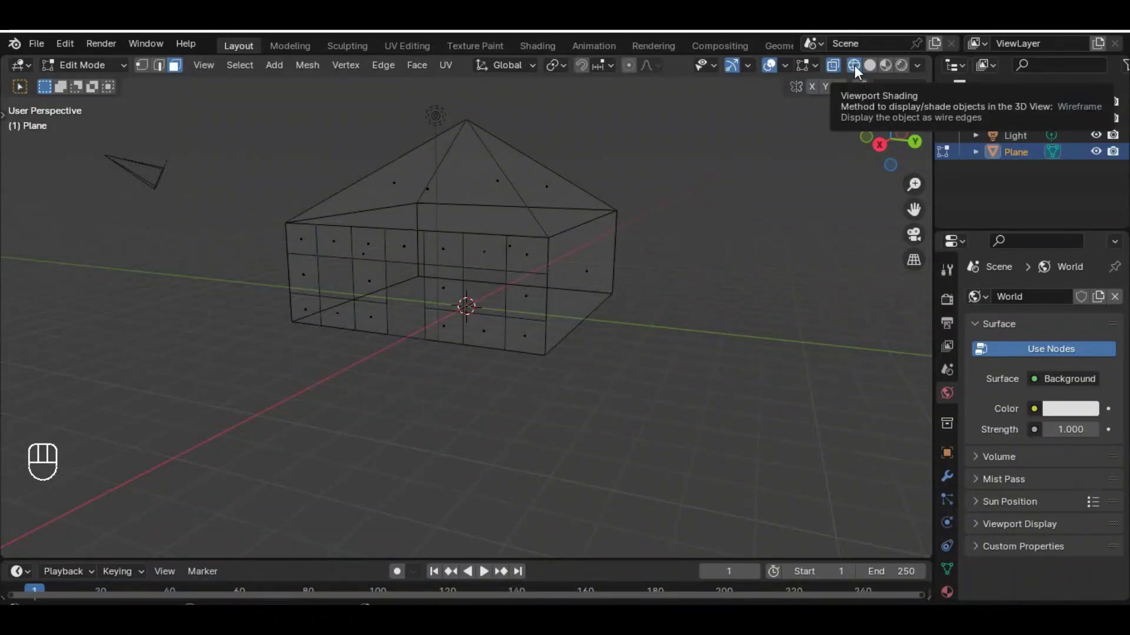
middle_click_drag(653, 356, 676, 361)
left_click_drag(327, 118, 658, 374)
left_click(658, 374)
left_click_drag(283, 139, 624, 401)
middle_click_drag(693, 373, 619, 416)
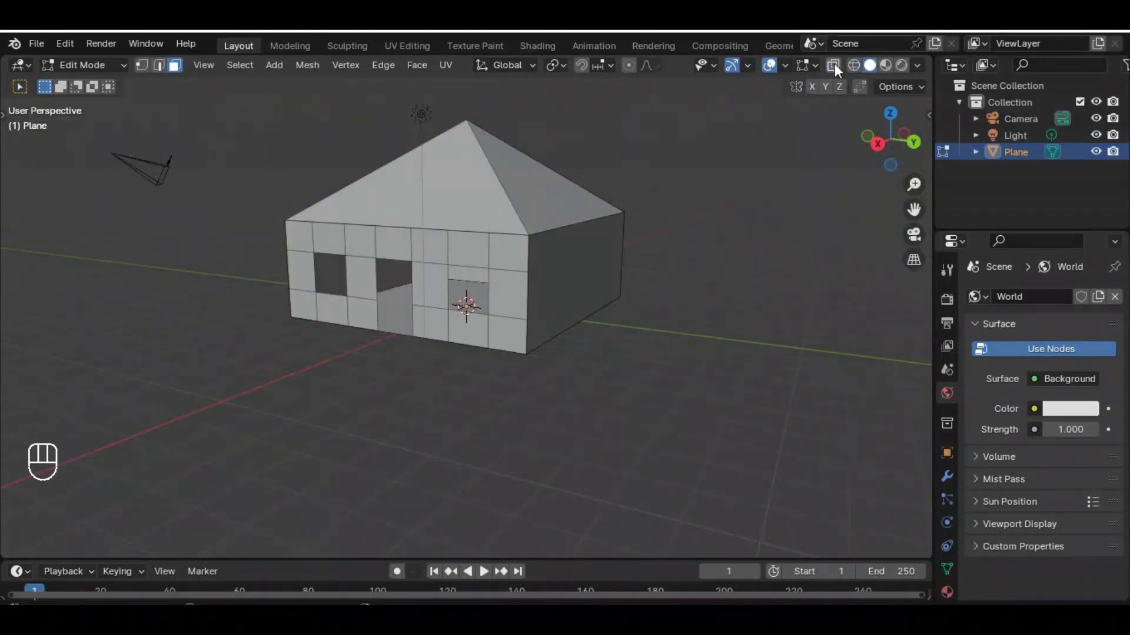
Turn on X-ray display in solid shading and look through the house from different angles
left_click(834, 65)
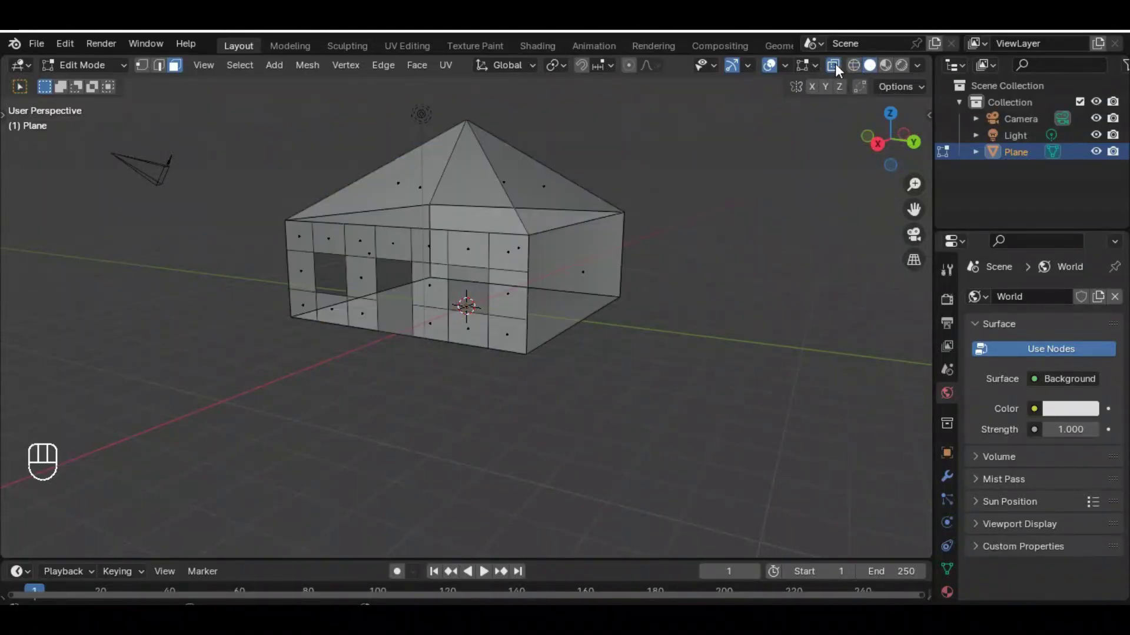
mouse_move(520, 388)
middle_mouse_down()
mouse_move(579, 399)
mouse_move(605, 391)
mouse_move(533, 405)
middle_mouse_up()
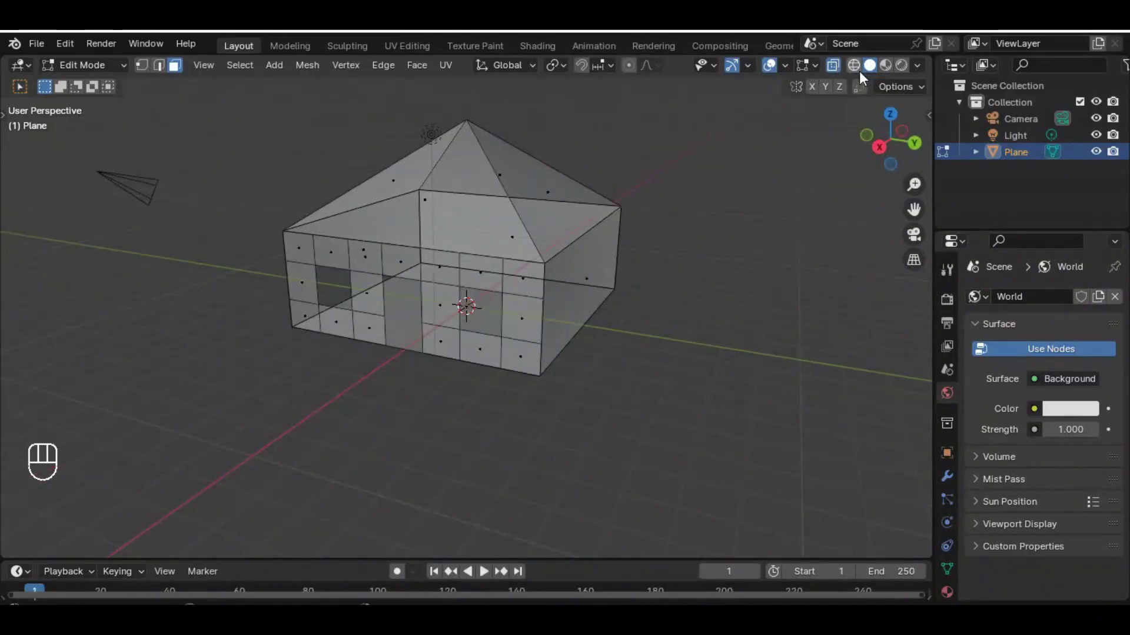
mouse_move(521, 410)
middle_mouse_down()
mouse_move(465, 390)
mouse_move(485, 338)
mouse_move(395, 315)
mouse_move(532, 320)
mouse_move(647, 209)
middle_mouse_up()
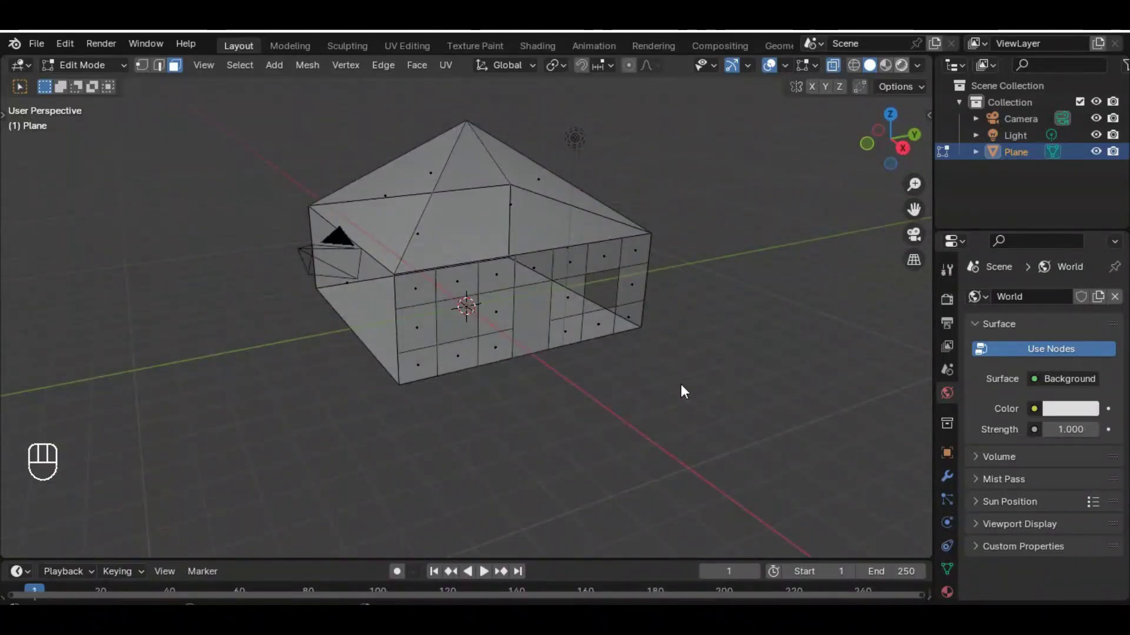
Switch the viewport to rendered shading and darken the world background colour to a value of 0.109
key("z")
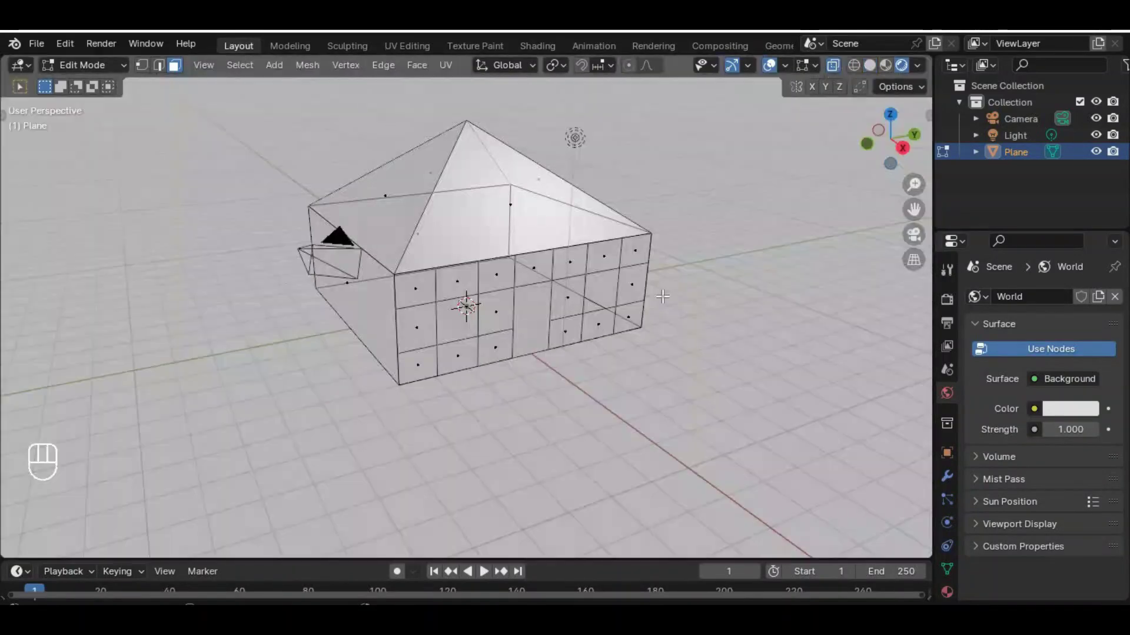
middle_click_drag(660, 335, 733, 294)
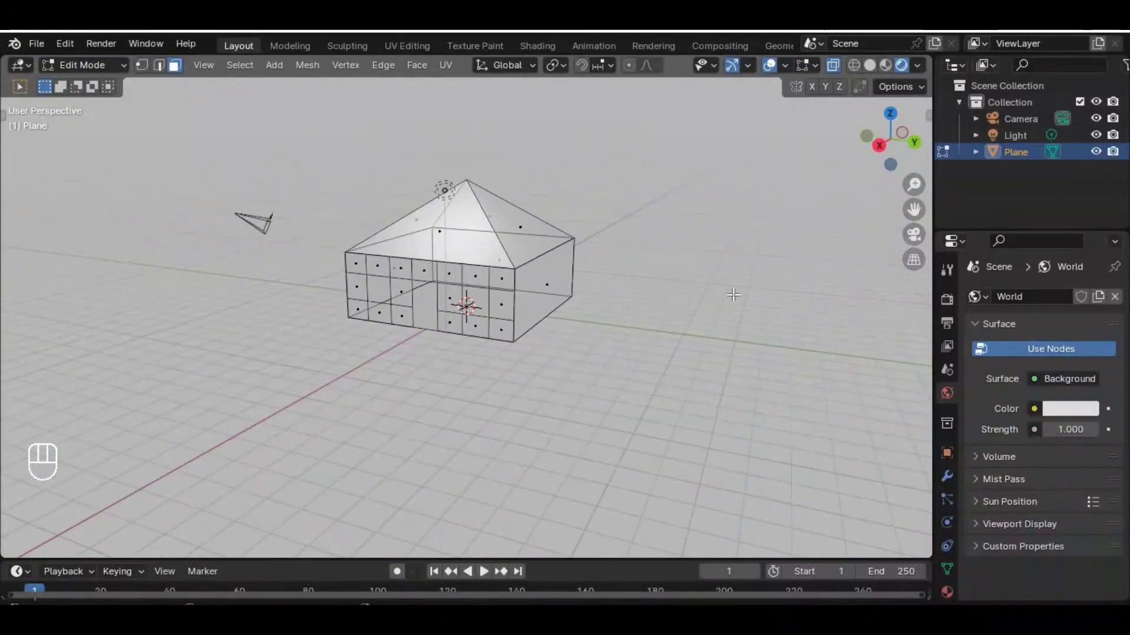
left_click(1048, 411)
left_click_drag(1087, 276, 1085, 240)
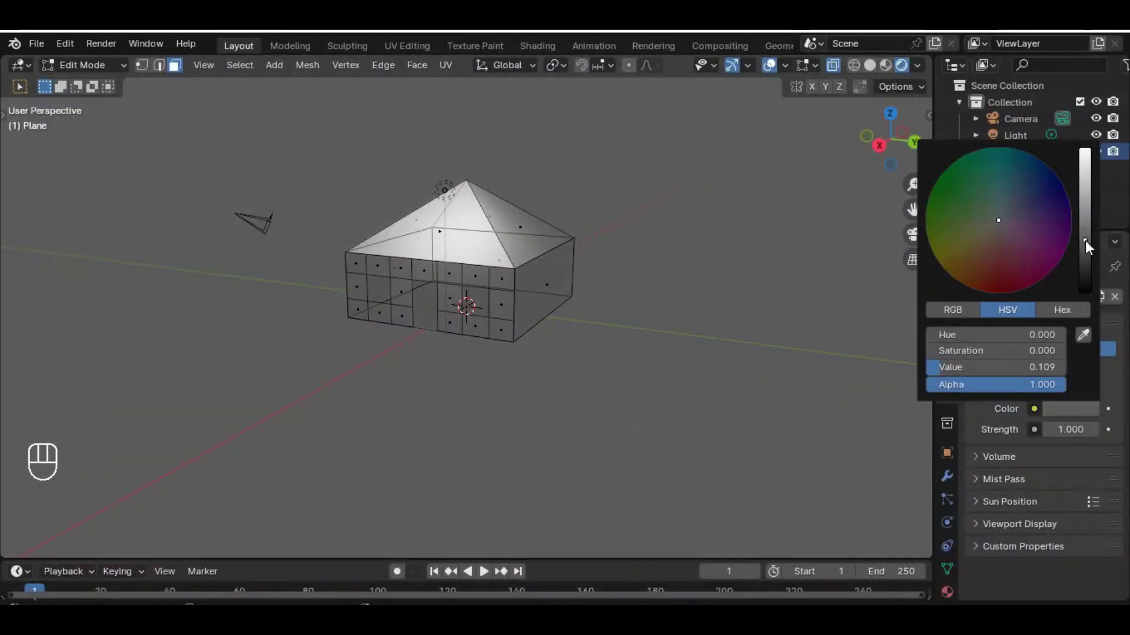
middle_click_drag(650, 404, 577, 371)
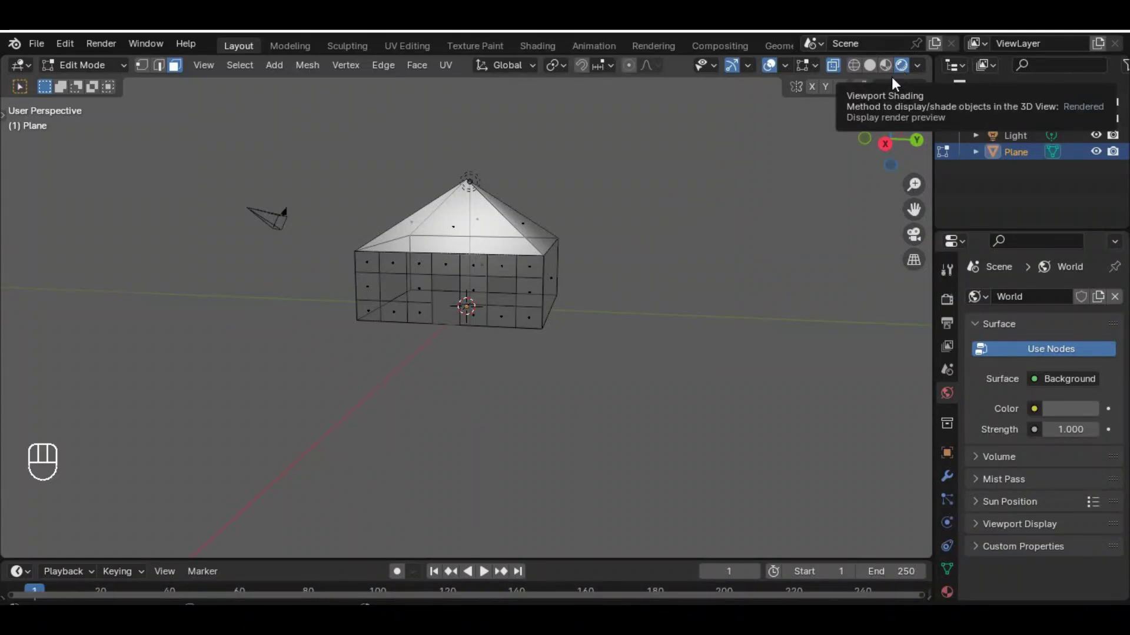
mouse_move(535, 358)
middle_mouse_down()
mouse_move(514, 408)
mouse_move(330, 406)
mouse_move(330, 383)
mouse_move(479, 404)
mouse_move(600, 394)
mouse_move(594, 265)
mouse_move(657, 379)
mouse_move(539, 390)
middle_mouse_up()
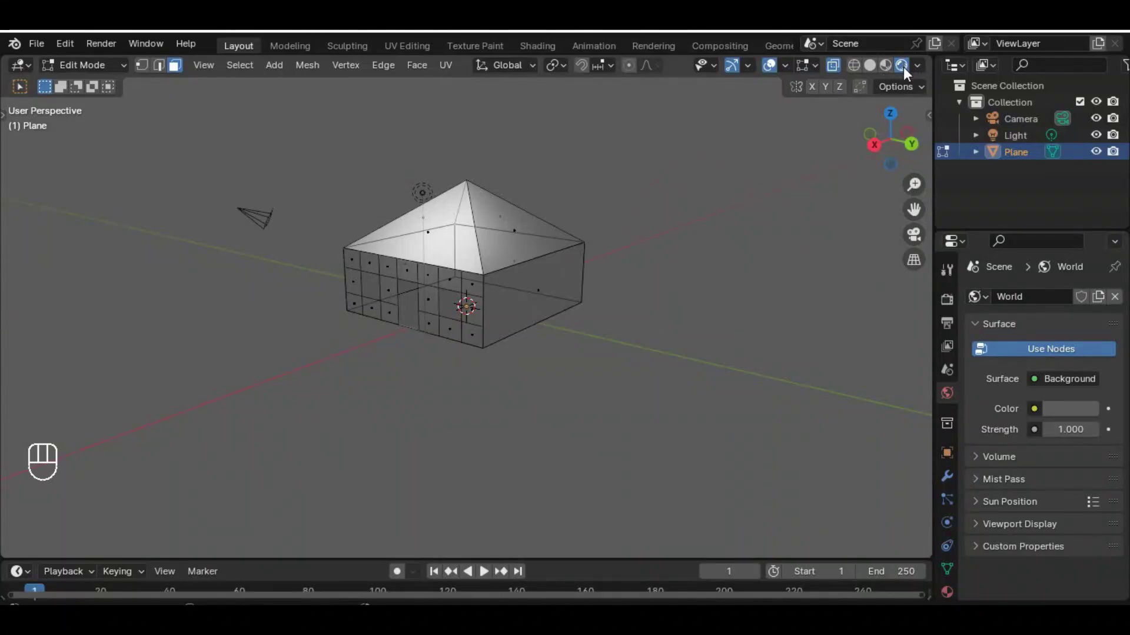
mouse_move(517, 341)
middle_mouse_down()
mouse_move(511, 361)
mouse_move(422, 367)
mouse_move(424, 347)
mouse_move(582, 345)
middle_mouse_up()
mouse_move(377, 354)
middle_mouse_down()
mouse_move(598, 347)
mouse_move(381, 363)
middle_mouse_up()
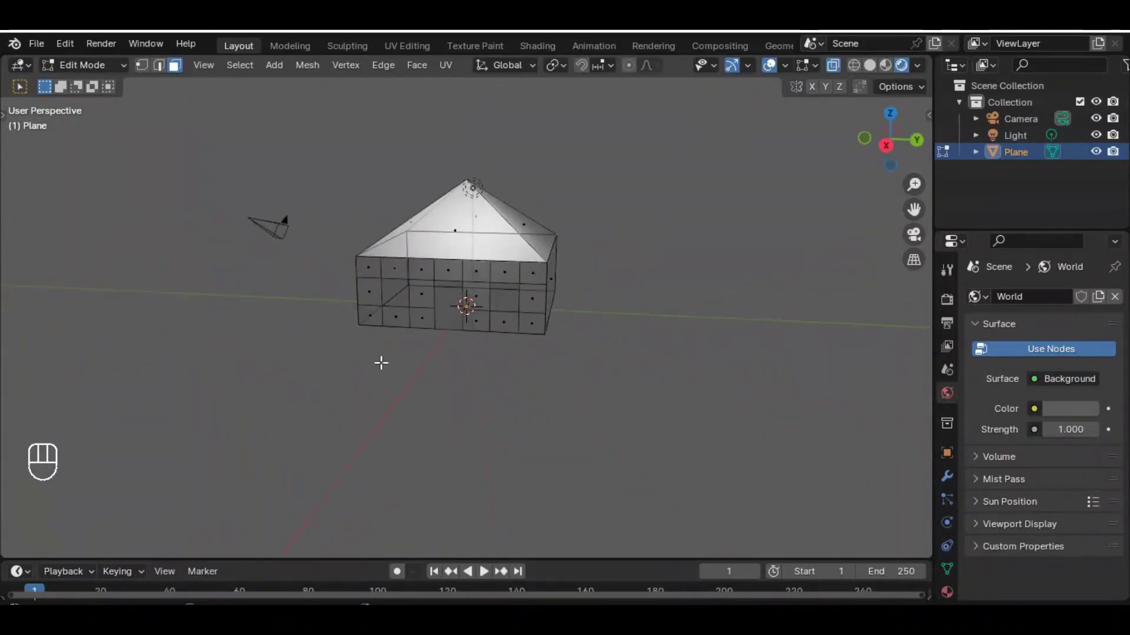
mouse_move(608, 304)
middle_mouse_down()
mouse_move(583, 373)
mouse_move(540, 361)
mouse_move(620, 298)
middle_mouse_up()
middle_click_drag(509, 341, 584, 342)
middle_click_drag(512, 348, 615, 305)
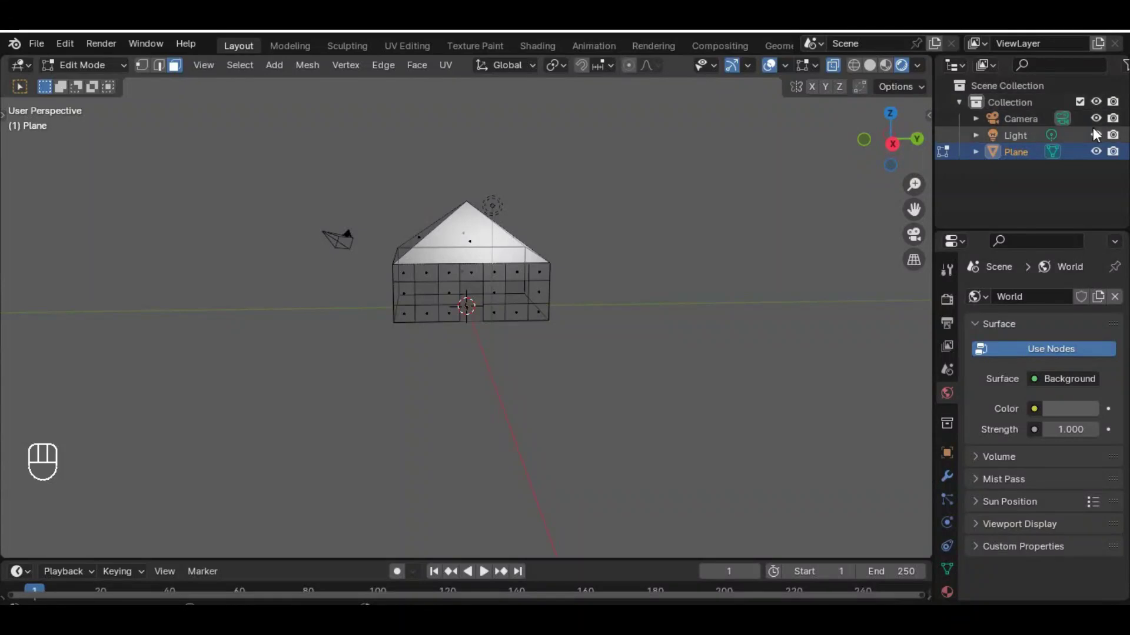
Hide and unhide the Plane object, and do the same with all of its faces in Edit Mode
left_click(1098, 152)
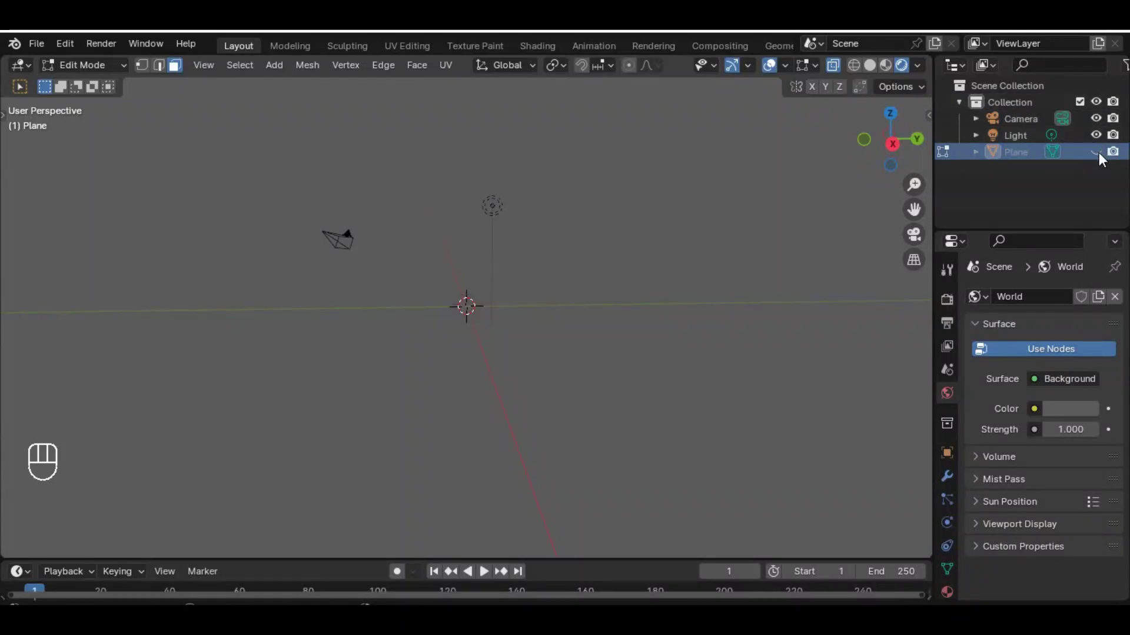
left_click(1097, 152)
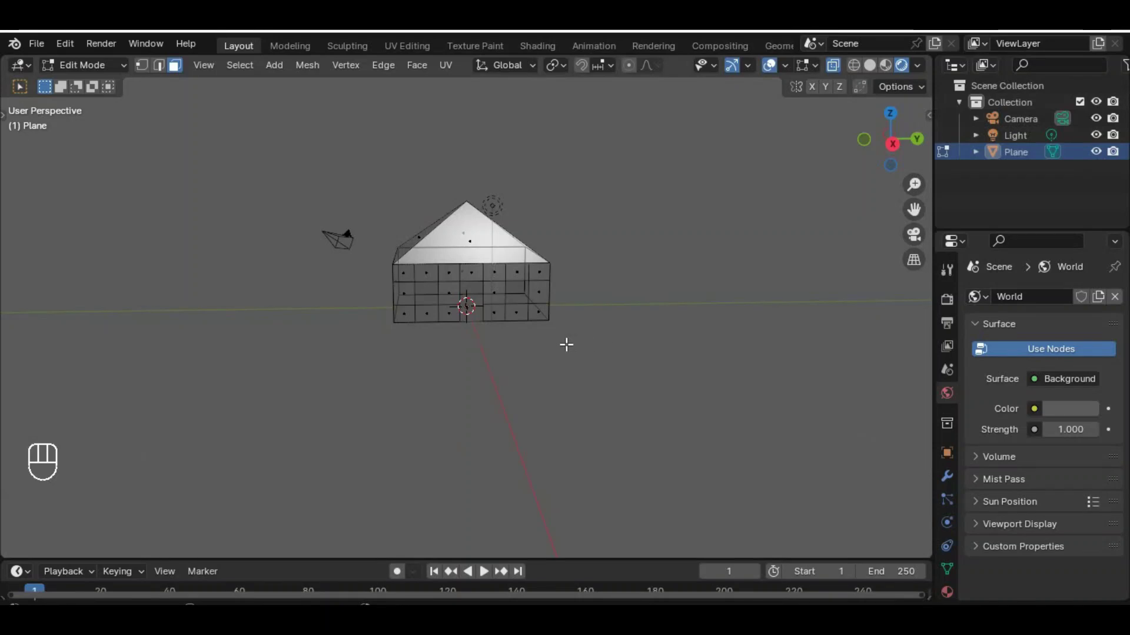
key("a")
key("h")
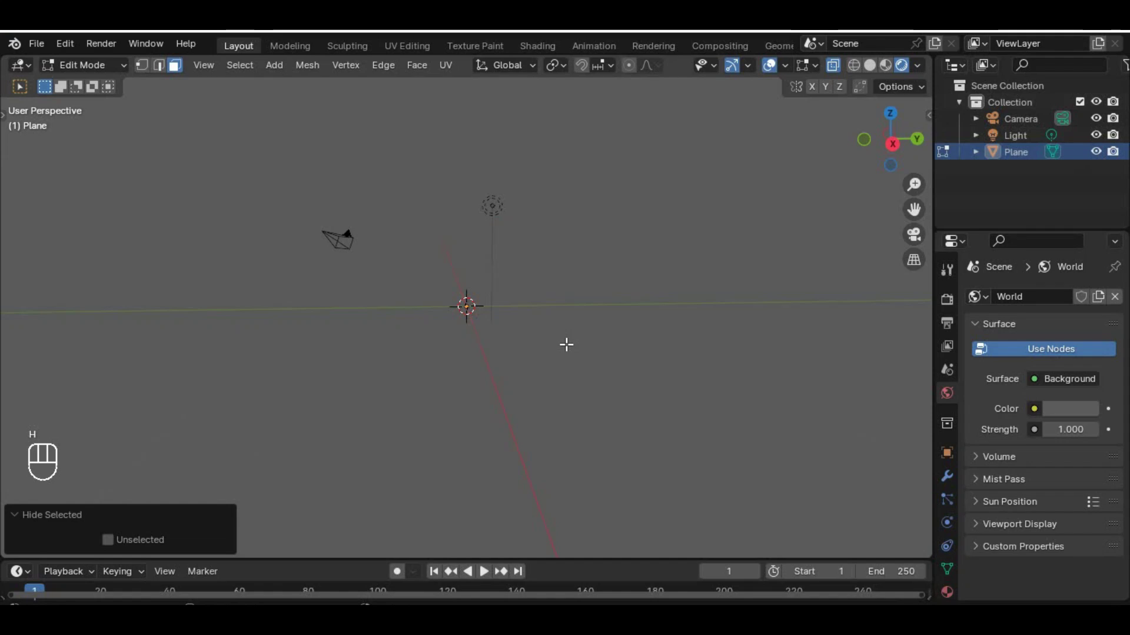
key("alt+h")
left_click(618, 416)
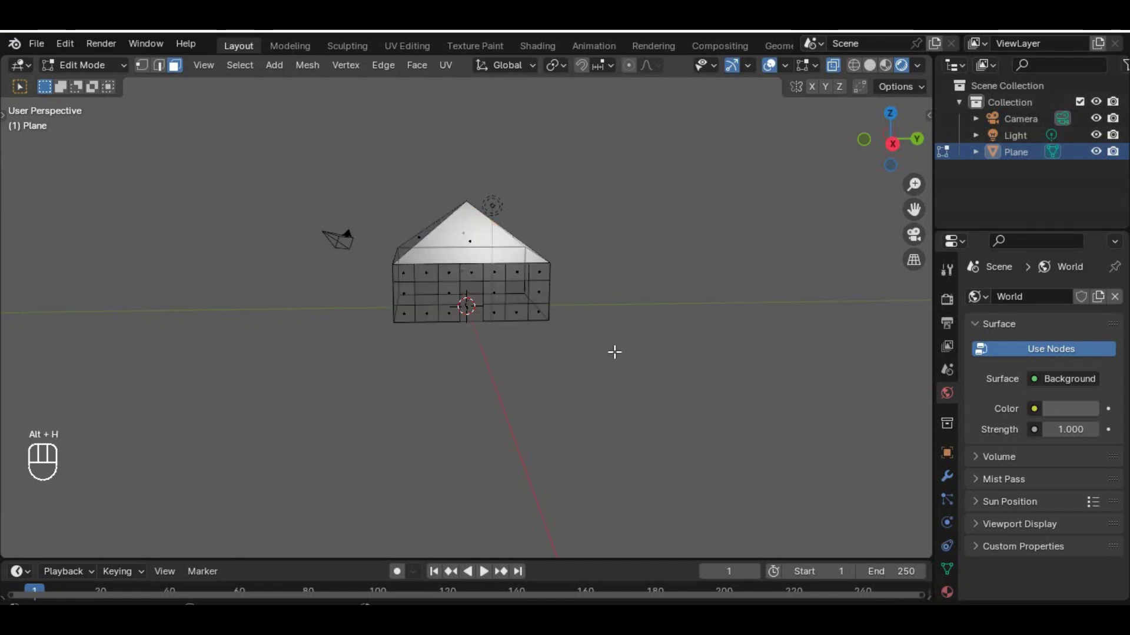
middle_click_drag(722, 360, 646, 360)
middle_click_drag(514, 355, 483, 374)
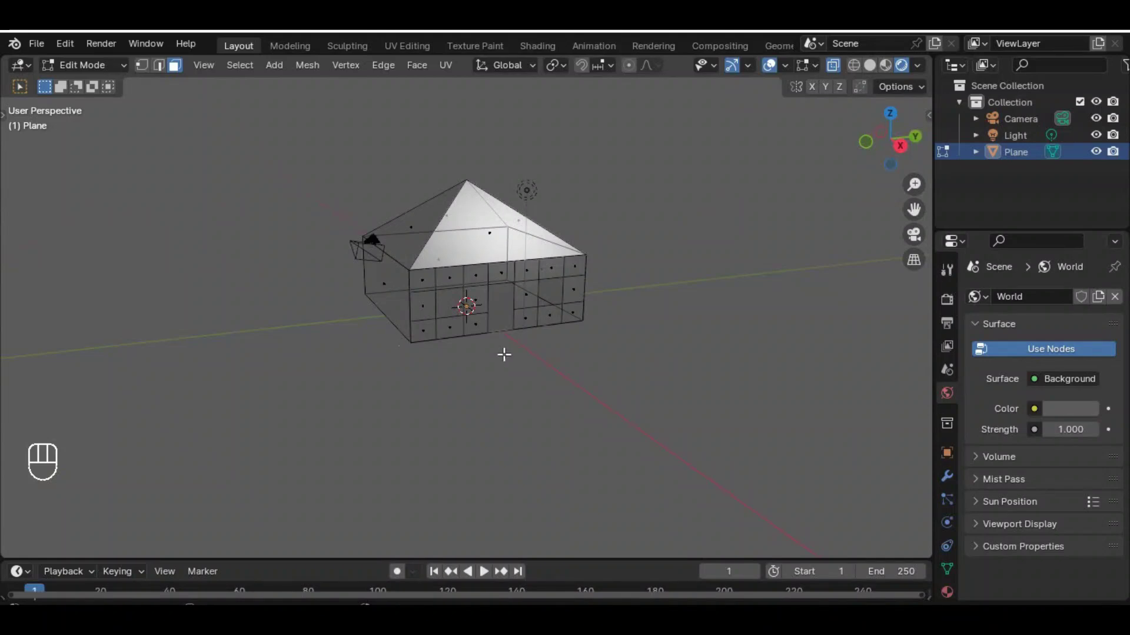
middle_click_drag(607, 336, 464, 335)
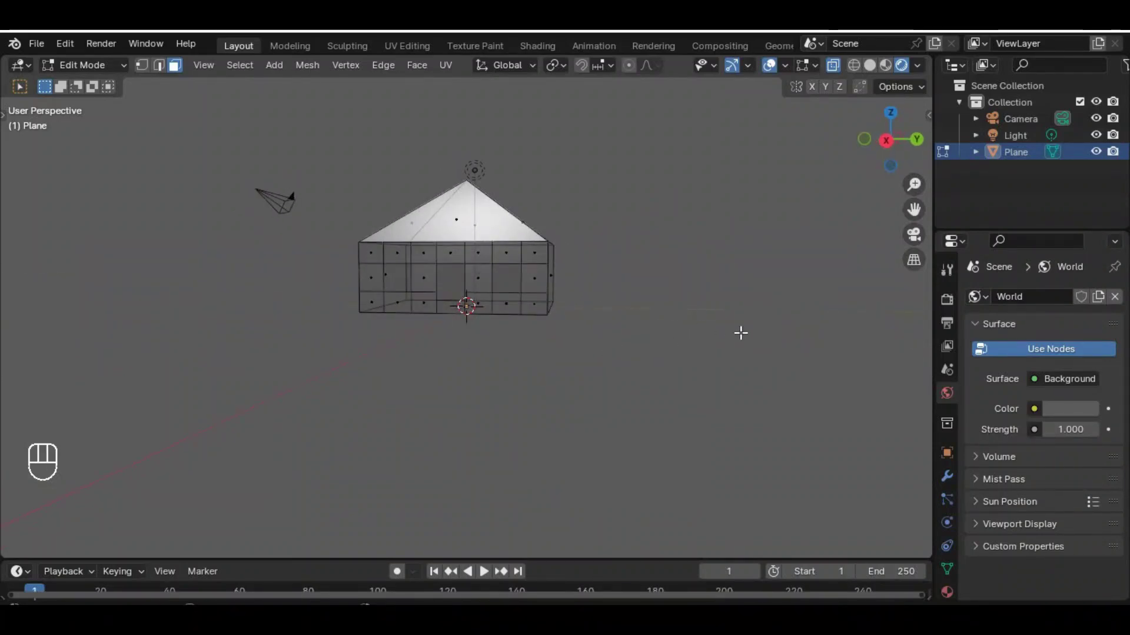
middle_click_drag(726, 355, 676, 381)
middle_click_drag(482, 370, 453, 361)
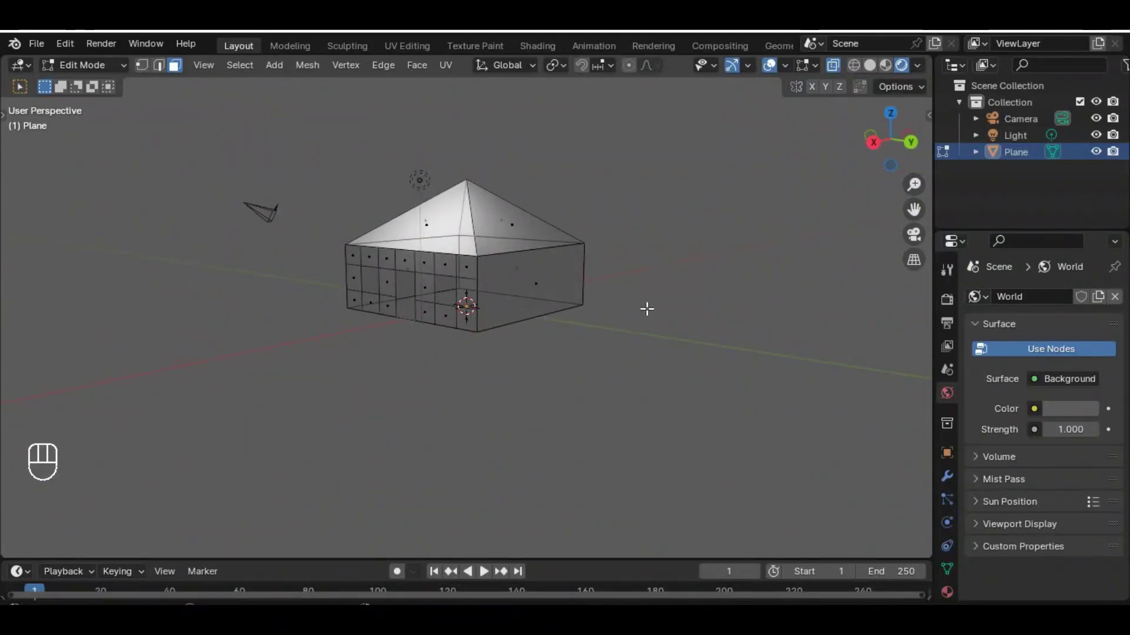
scroll(582, 334, "up", 1)
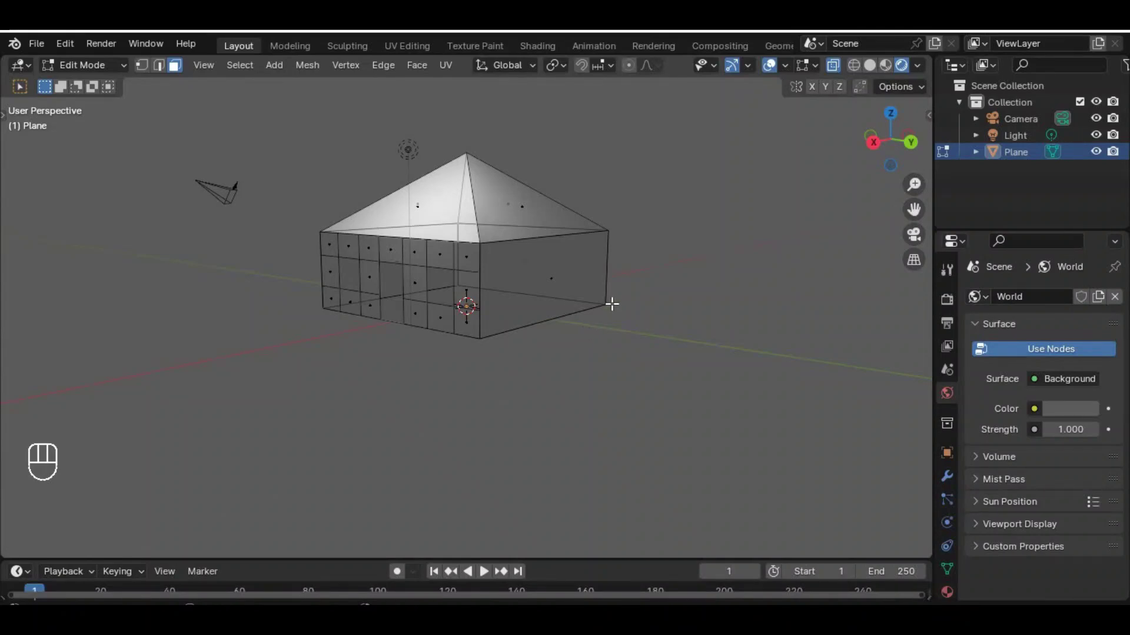
scroll(612, 304, "down", 1)
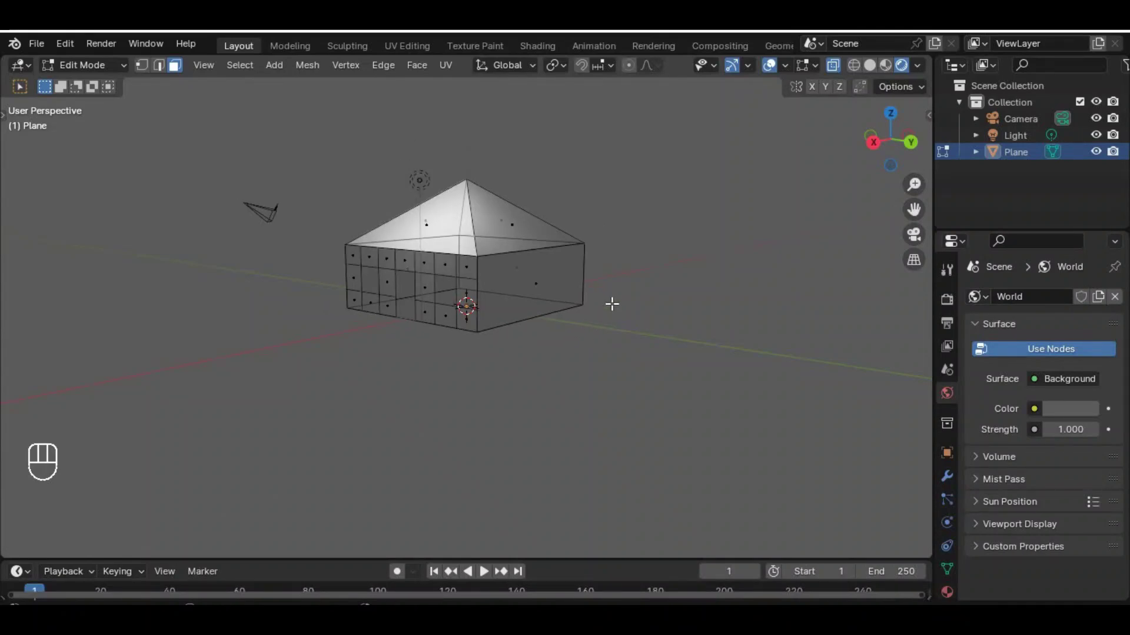
scroll(611, 303, "down", 1)
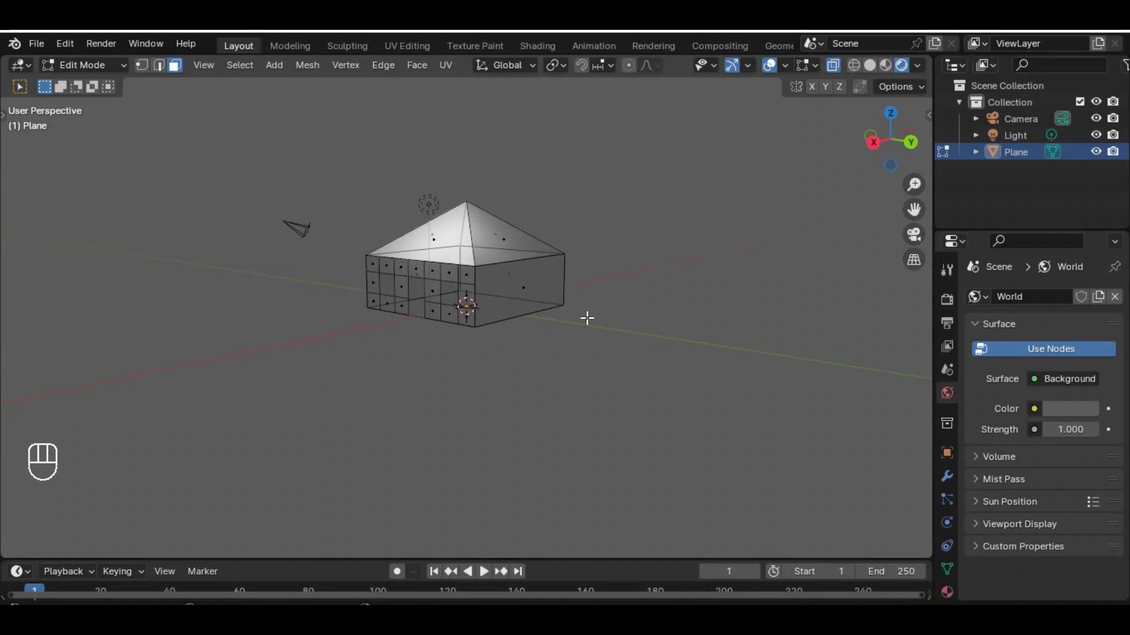